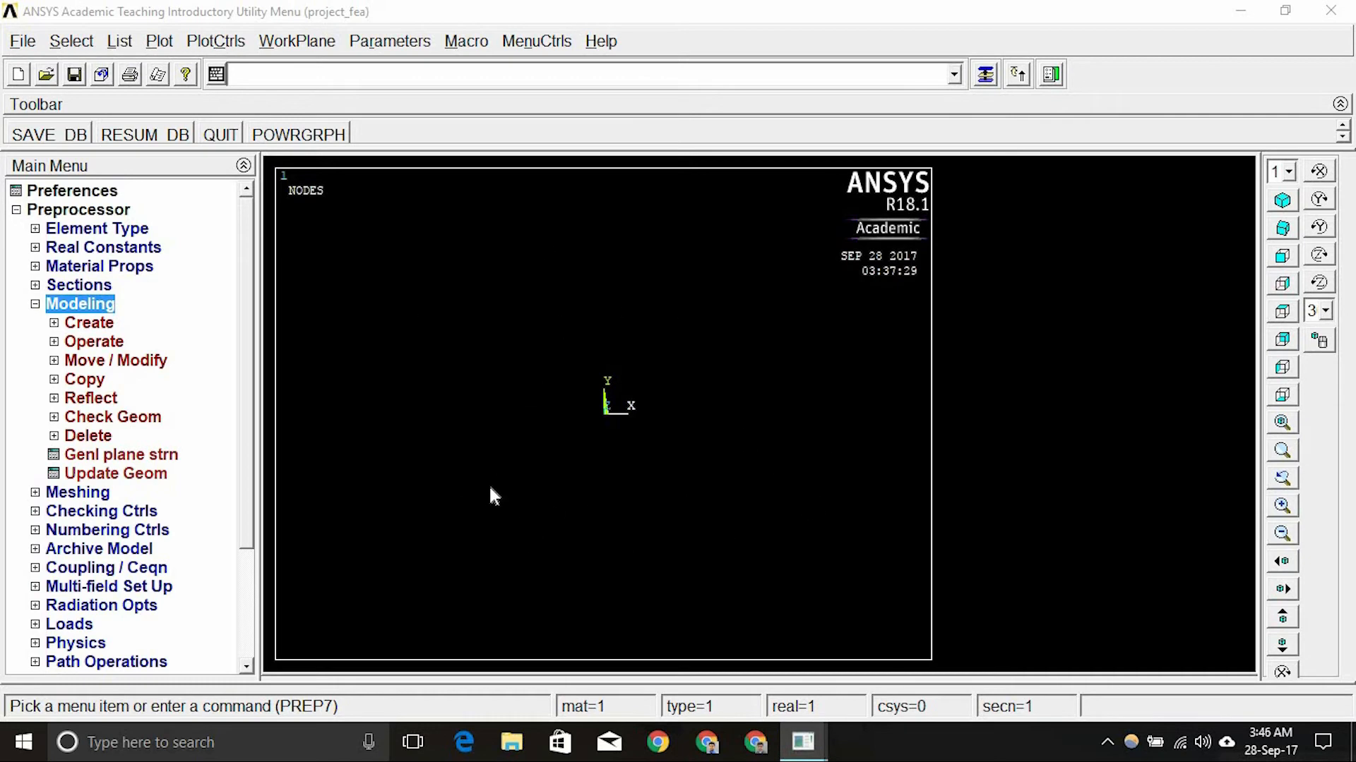
Create a block volume by two corners and Z at origin 0, 0 with width 7, height 6 and depth 0.3.
{"action": "left_click", "coordinate": [62, 327]}
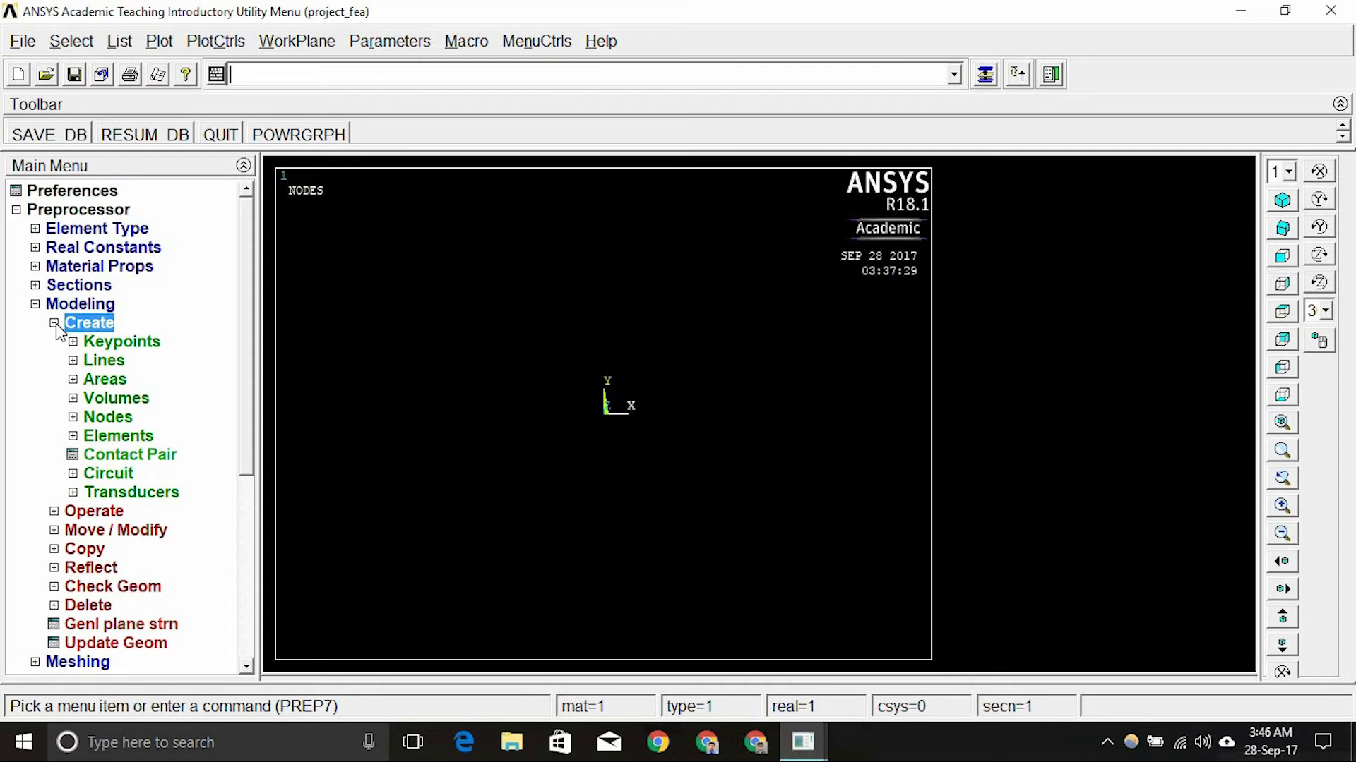
{"action": "left_click", "coordinate": [73, 400]}
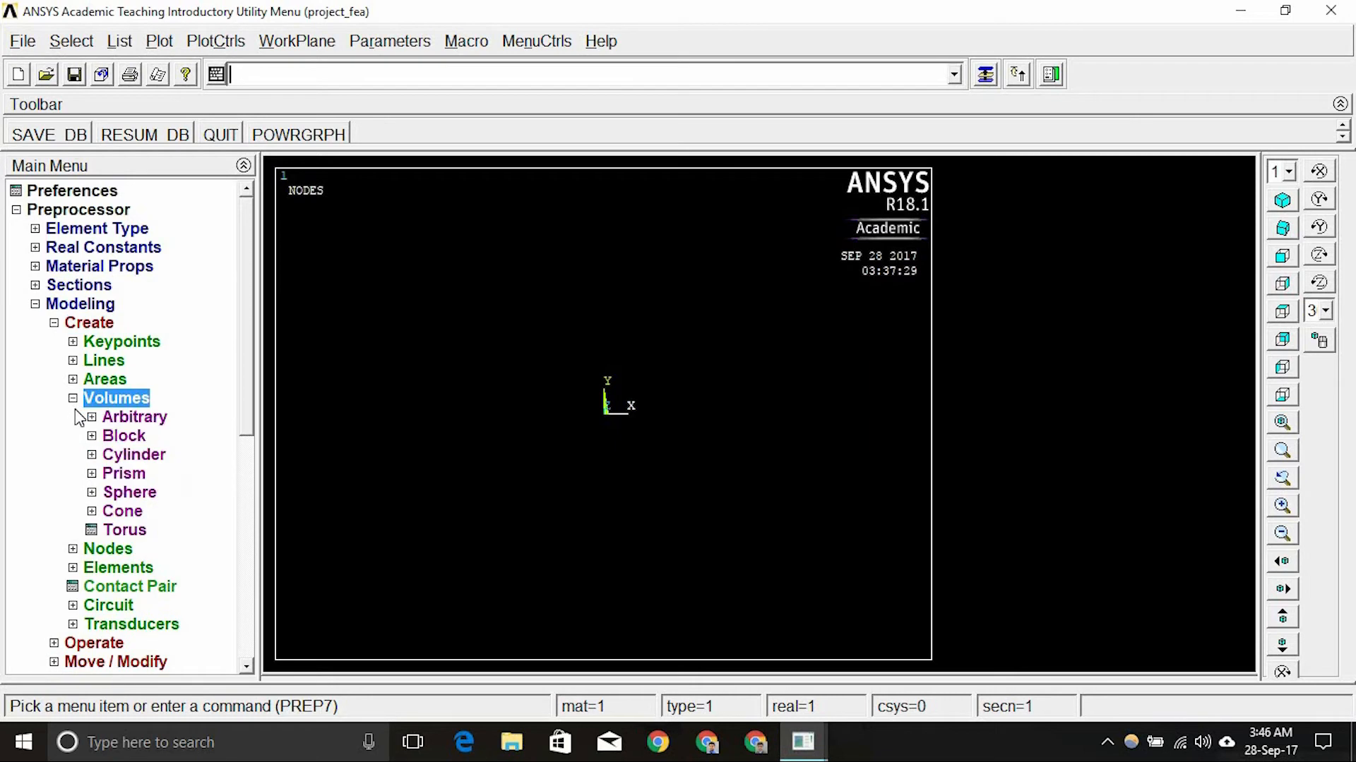
{"action": "left_click", "coordinate": [96, 436]}
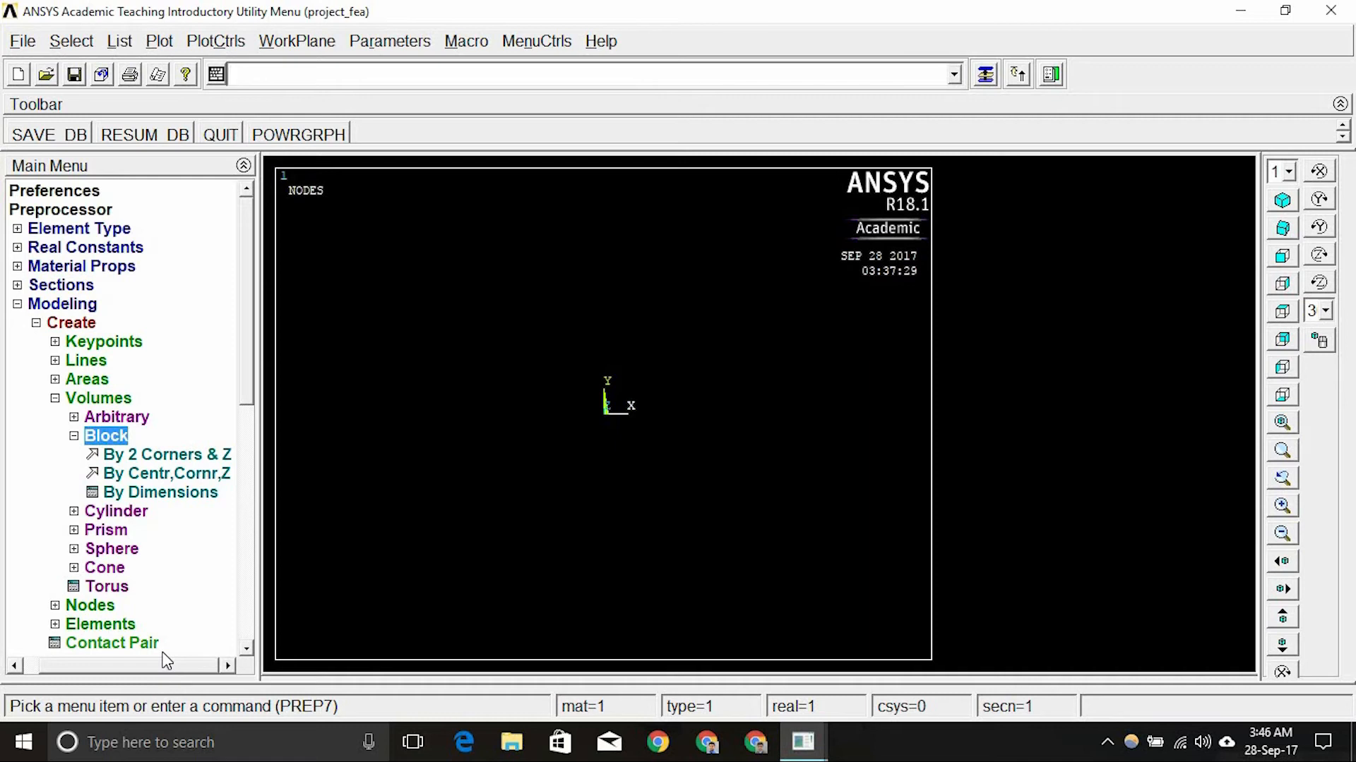
{"action": "left_click", "coordinate": [151, 459]}
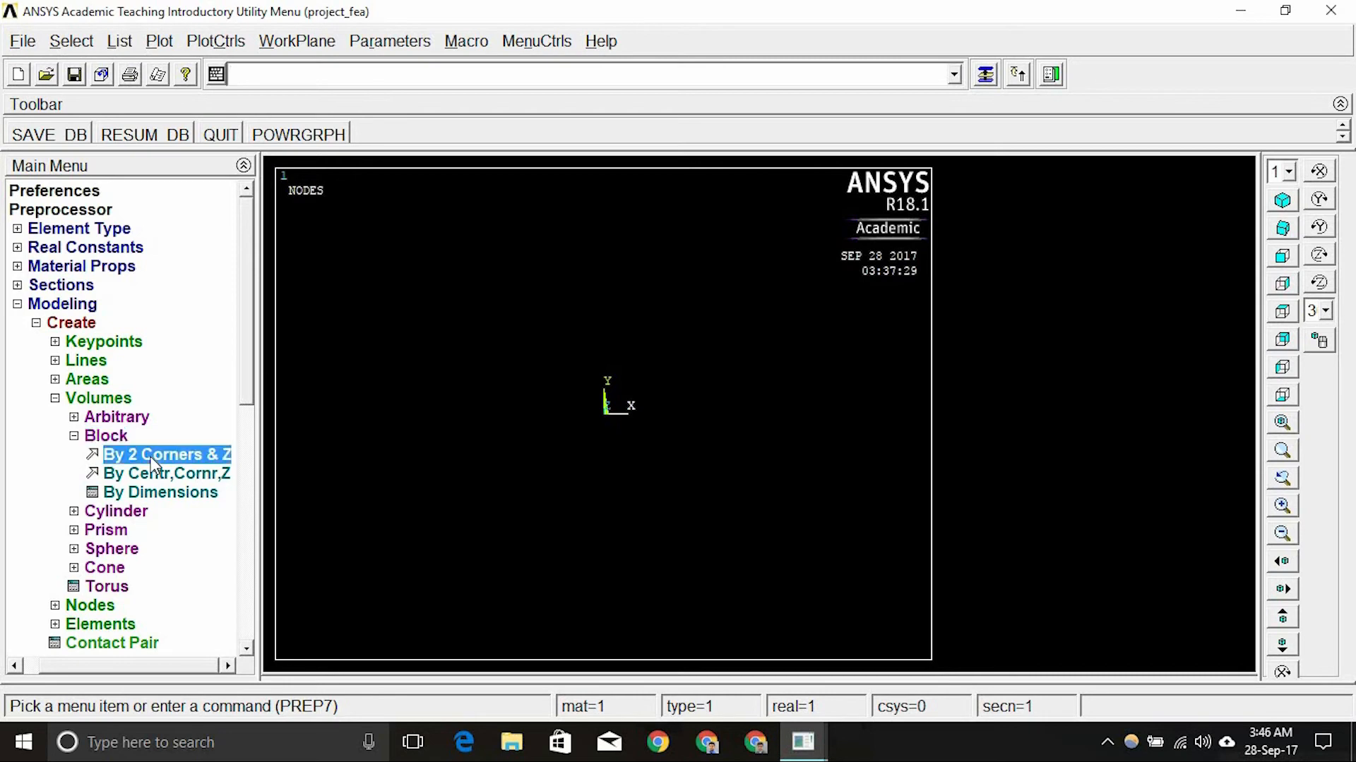
{"action": "left_click_drag", "start_coordinate": [121, 356], "coordinate": [145, 295]}
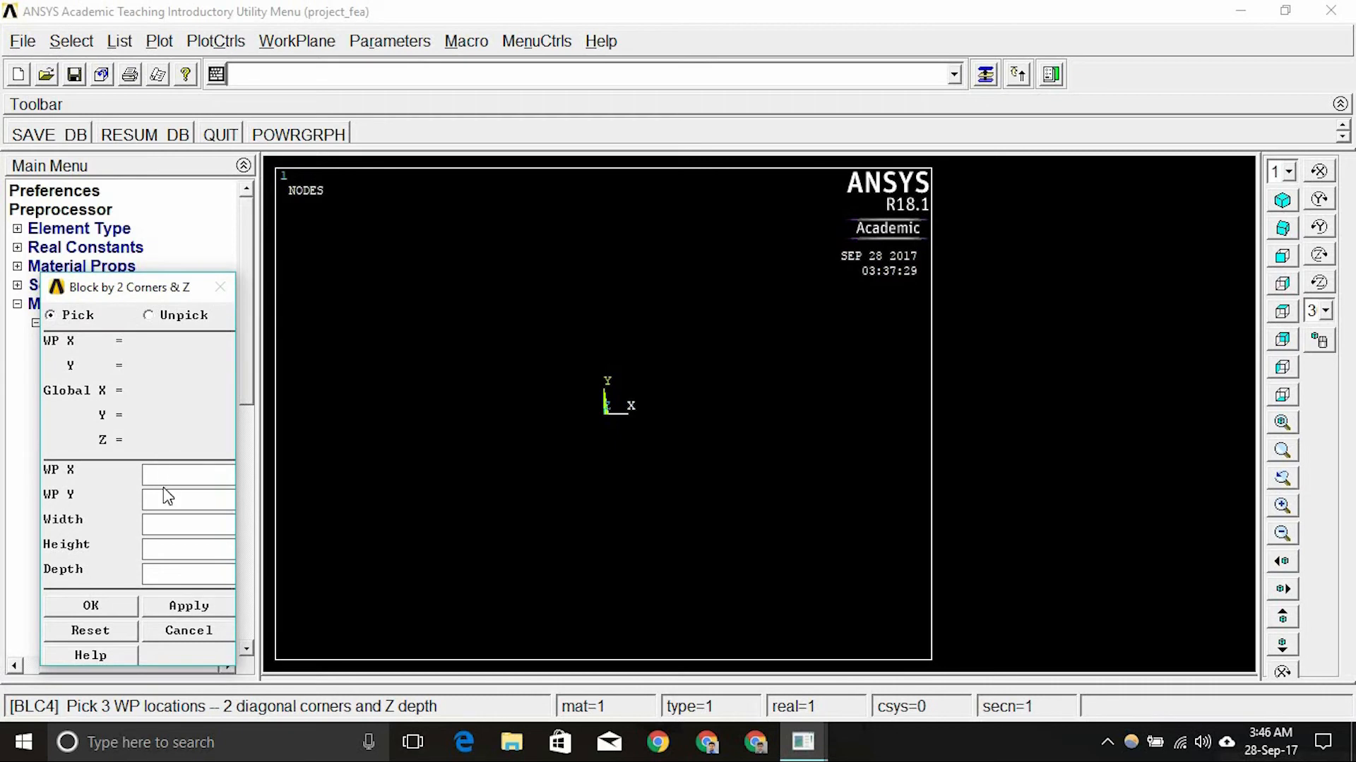
{"action": "type", "text": "00"}
{"action": "left_click", "coordinate": [150, 522]}
{"action": "type", "text": "7"}
{"action": "left_click", "coordinate": [151, 544]}
{"action": "type", "text": "6"}
{"action": "left_click", "coordinate": [154, 572]}
{"action": "type", "text": "0.3"}
{"action": "left_click", "coordinate": [93, 603]}
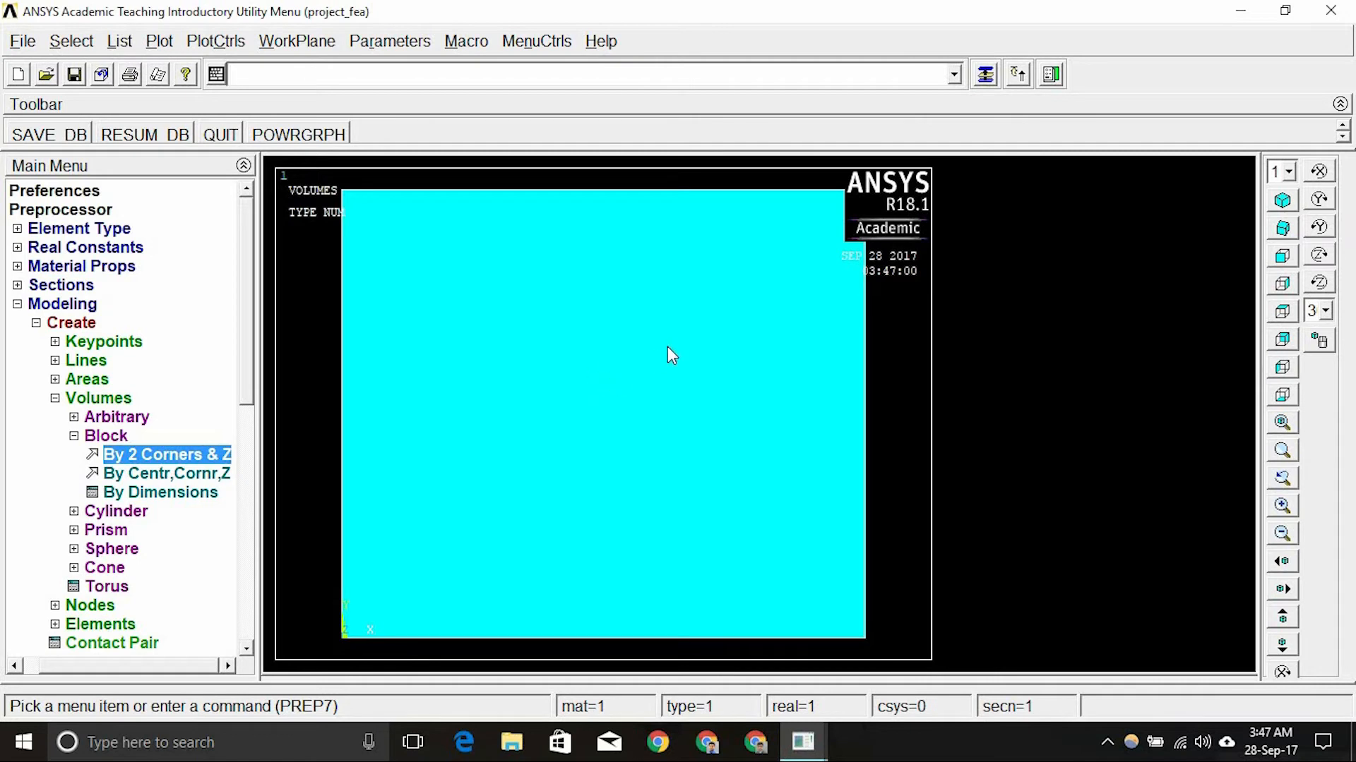
Inspect the block by rotating it dynamically and viewing it from the isometric, front and bottom directions.
{"action": "left_click", "coordinate": [1320, 344]}
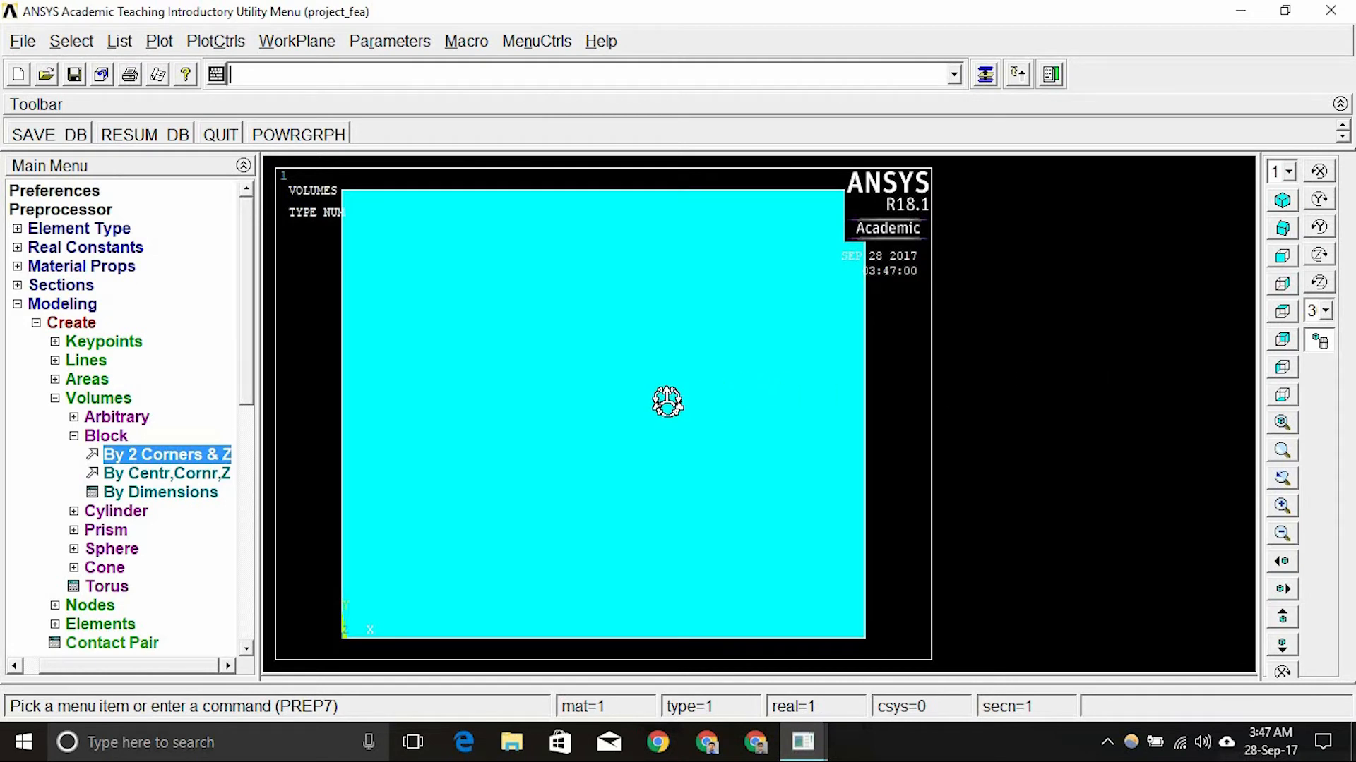
{"action": "mouse_move", "coordinate": [666, 401]}
{"action": "right_mouse_down"}
{"action": "mouse_move", "coordinate": [741, 510]}
{"action": "mouse_move", "coordinate": [772, 639]}
{"action": "mouse_move", "coordinate": [708, 563]}
{"action": "mouse_move", "coordinate": [803, 470]}
{"action": "mouse_move", "coordinate": [827, 464]}
{"action": "mouse_move", "coordinate": [581, 429]}
{"action": "mouse_move", "coordinate": [869, 541]}
{"action": "mouse_move", "coordinate": [483, 424]}
{"action": "mouse_move", "coordinate": [748, 521]}
{"action": "mouse_move", "coordinate": [633, 475]}
{"action": "mouse_move", "coordinate": [720, 552]}
{"action": "mouse_move", "coordinate": [708, 527]}
{"action": "right_mouse_up"}
{"action": "mouse_move", "coordinate": [624, 484]}
{"action": "right_mouse_down"}
{"action": "mouse_move", "coordinate": [719, 514]}
{"action": "mouse_move", "coordinate": [874, 438]}
{"action": "mouse_move", "coordinate": [744, 511]}
{"action": "mouse_move", "coordinate": [354, 560]}
{"action": "mouse_move", "coordinate": [472, 474]}
{"action": "mouse_move", "coordinate": [539, 339]}
{"action": "mouse_move", "coordinate": [450, 713]}
{"action": "mouse_move", "coordinate": [508, 463]}
{"action": "mouse_move", "coordinate": [481, 572]}
{"action": "mouse_move", "coordinate": [498, 533]}
{"action": "mouse_move", "coordinate": [573, 564]}
{"action": "mouse_move", "coordinate": [708, 406]}
{"action": "mouse_move", "coordinate": [629, 526]}
{"action": "mouse_move", "coordinate": [320, 562]}
{"action": "mouse_move", "coordinate": [579, 578]}
{"action": "mouse_move", "coordinate": [645, 517]}
{"action": "mouse_move", "coordinate": [569, 545]}
{"action": "mouse_move", "coordinate": [532, 538]}
{"action": "right_mouse_up"}
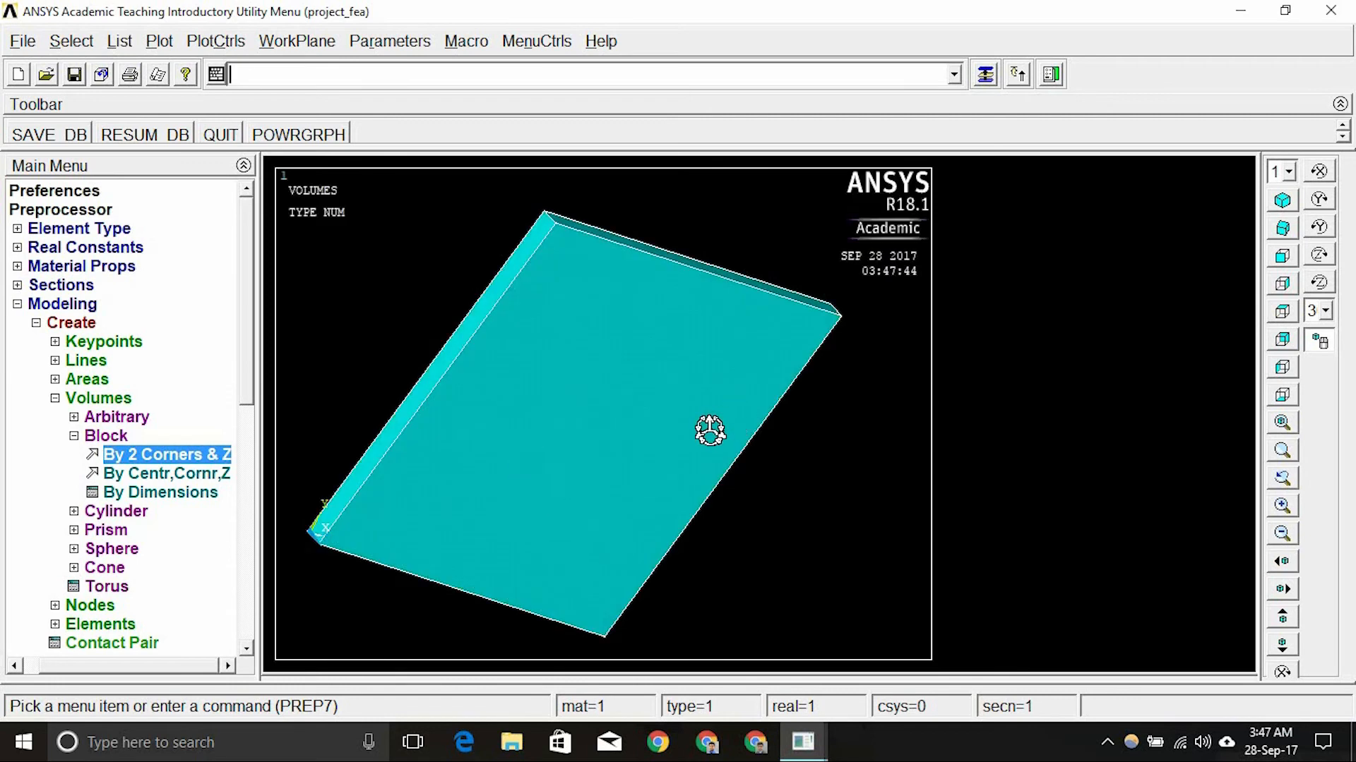
{"action": "left_click", "coordinate": [1282, 205]}
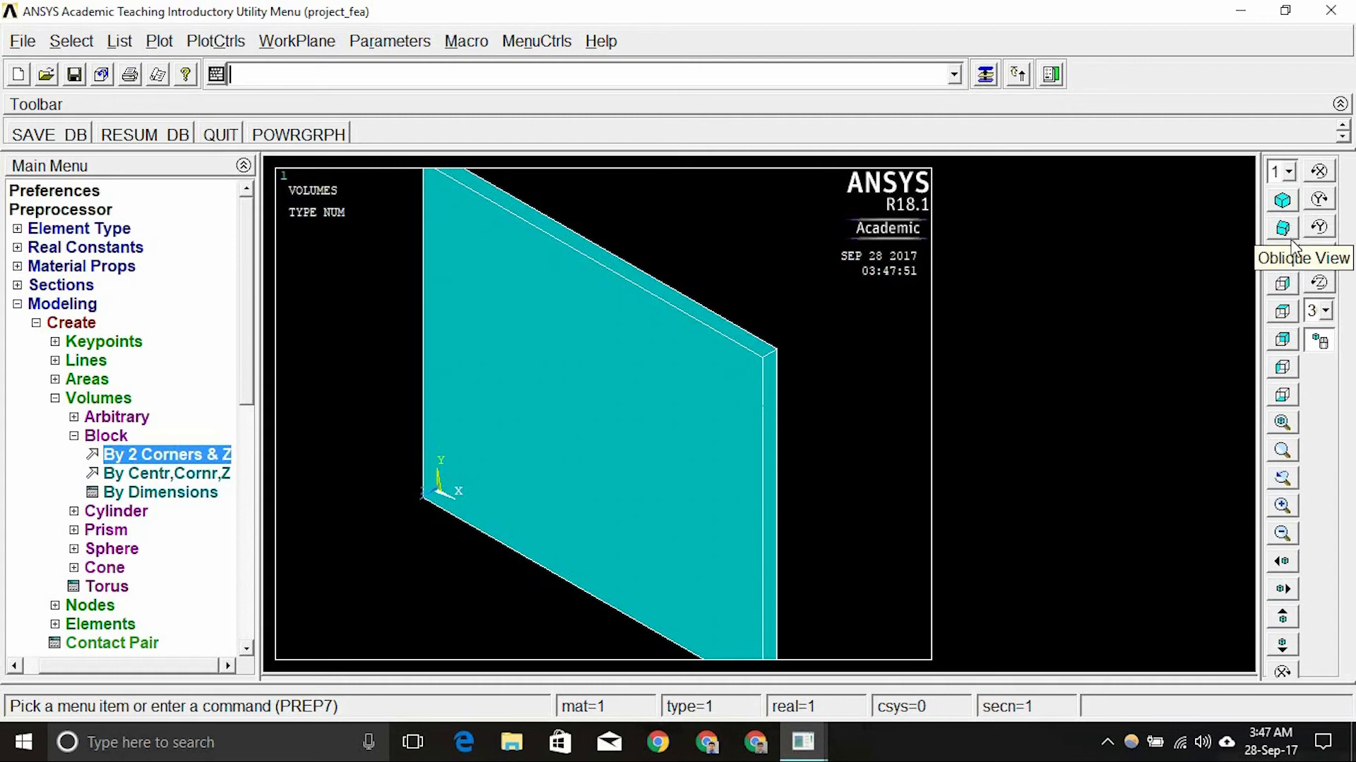
{"action": "left_click", "coordinate": [1286, 257]}
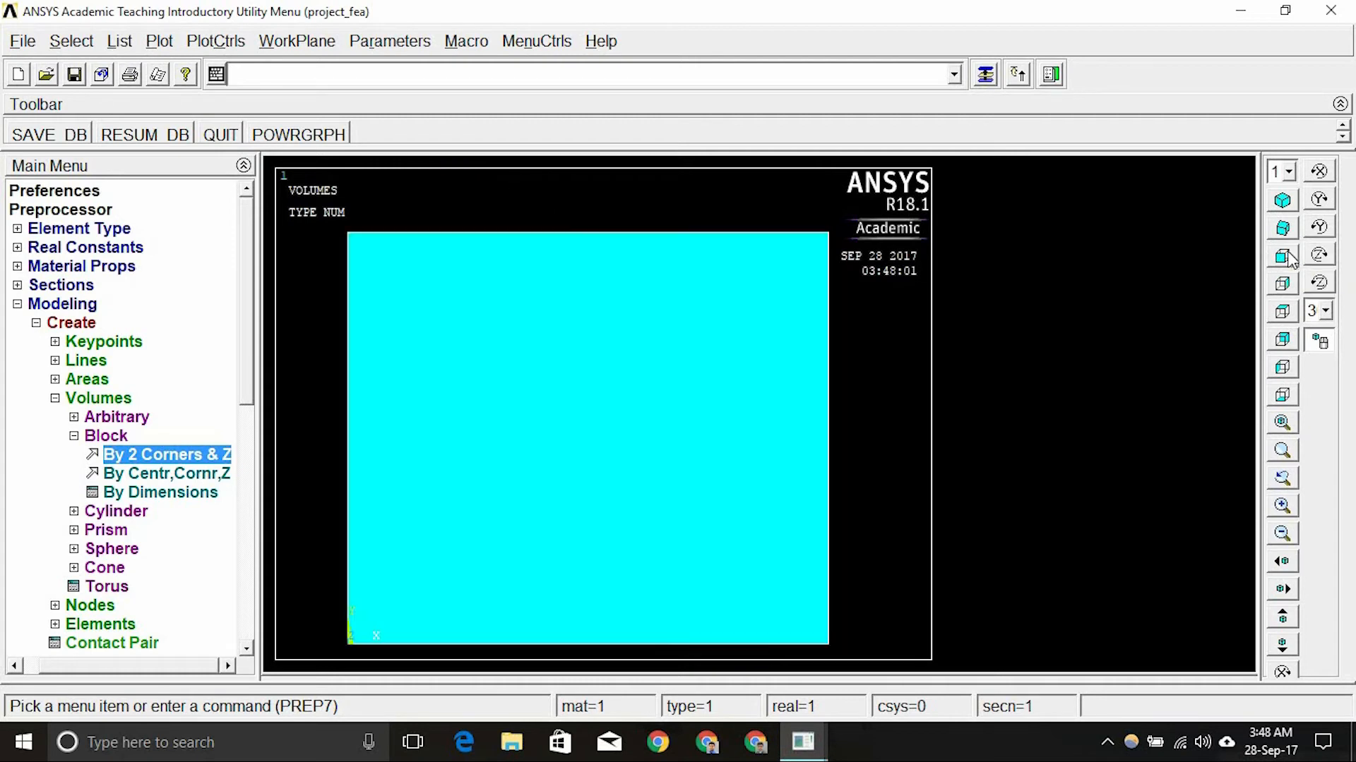
{"action": "left_click", "coordinate": [1284, 395]}
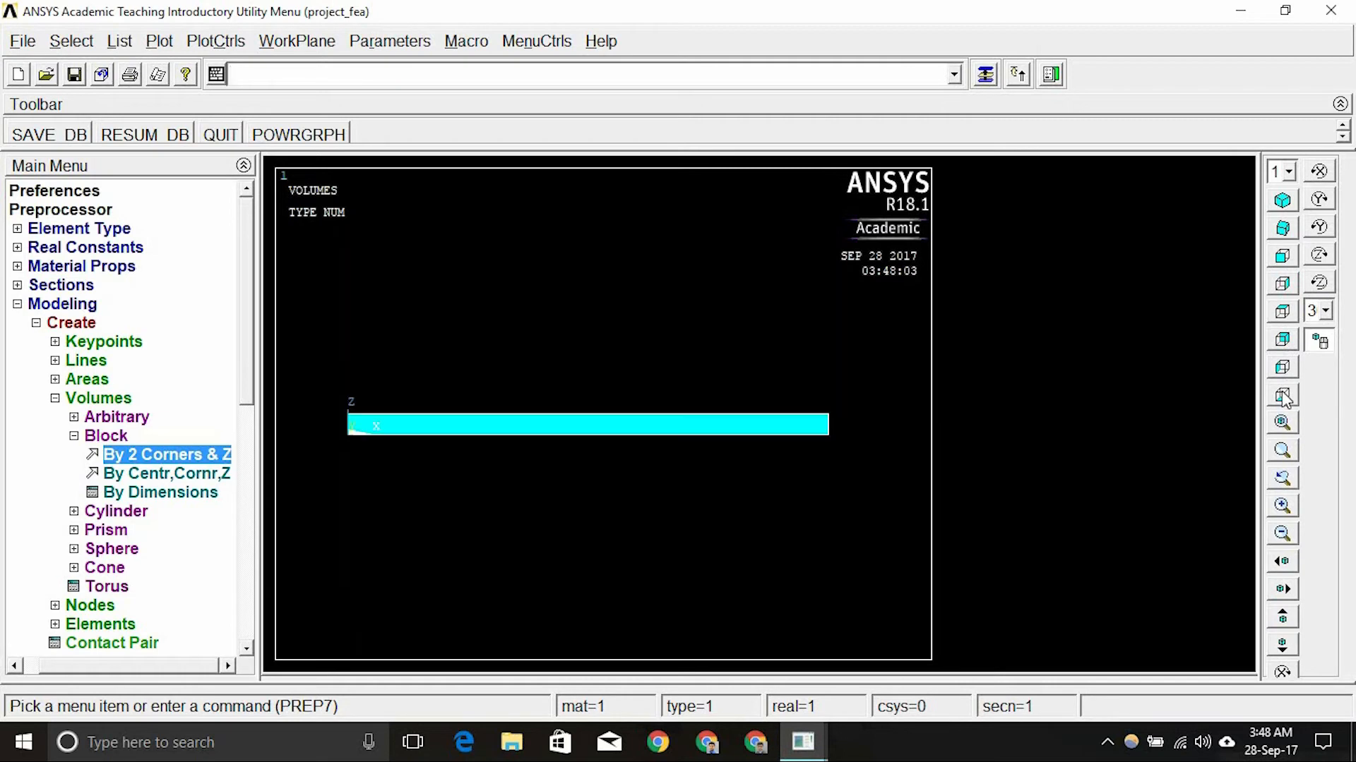
{"action": "left_click", "coordinate": [1282, 201]}
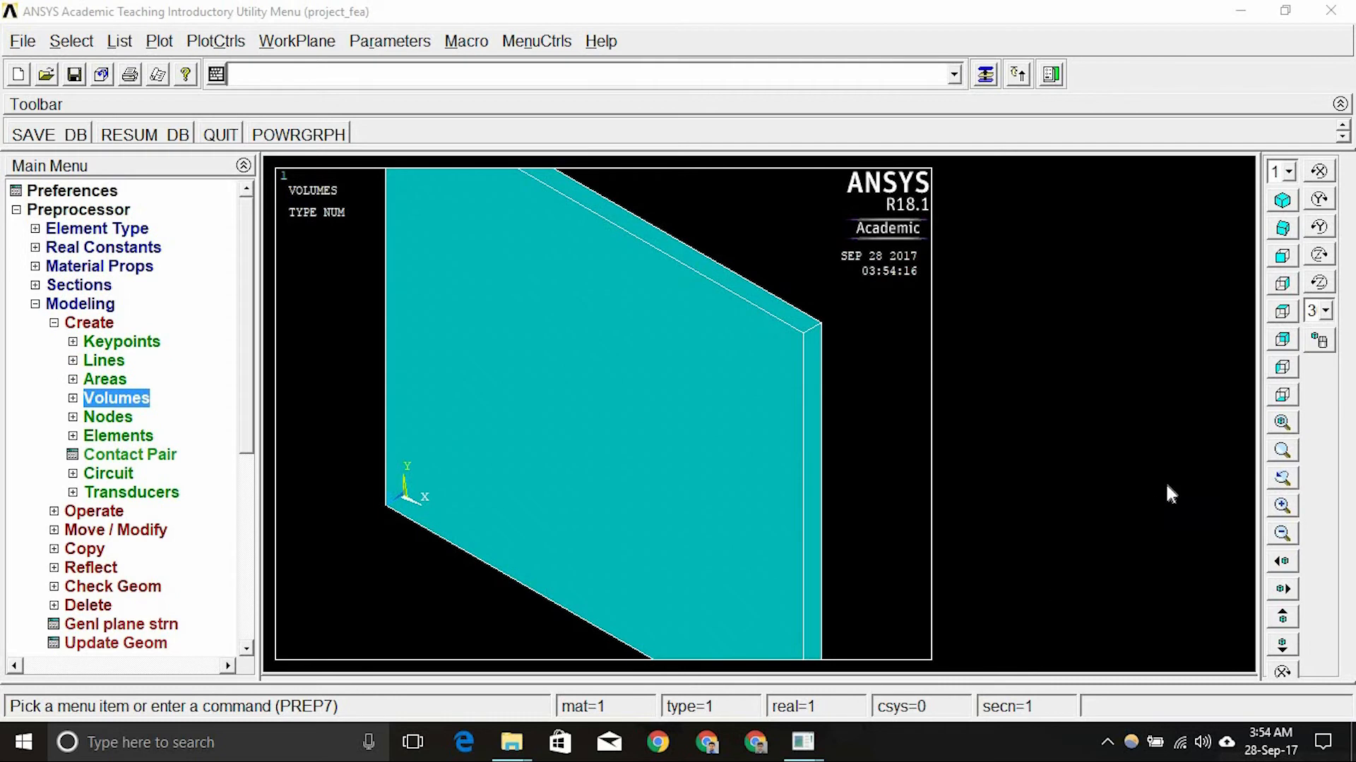
Fit the block in the graphics window, zoom in and out, and pan it in all four directions.
{"action": "left_click", "coordinate": [1278, 425]}
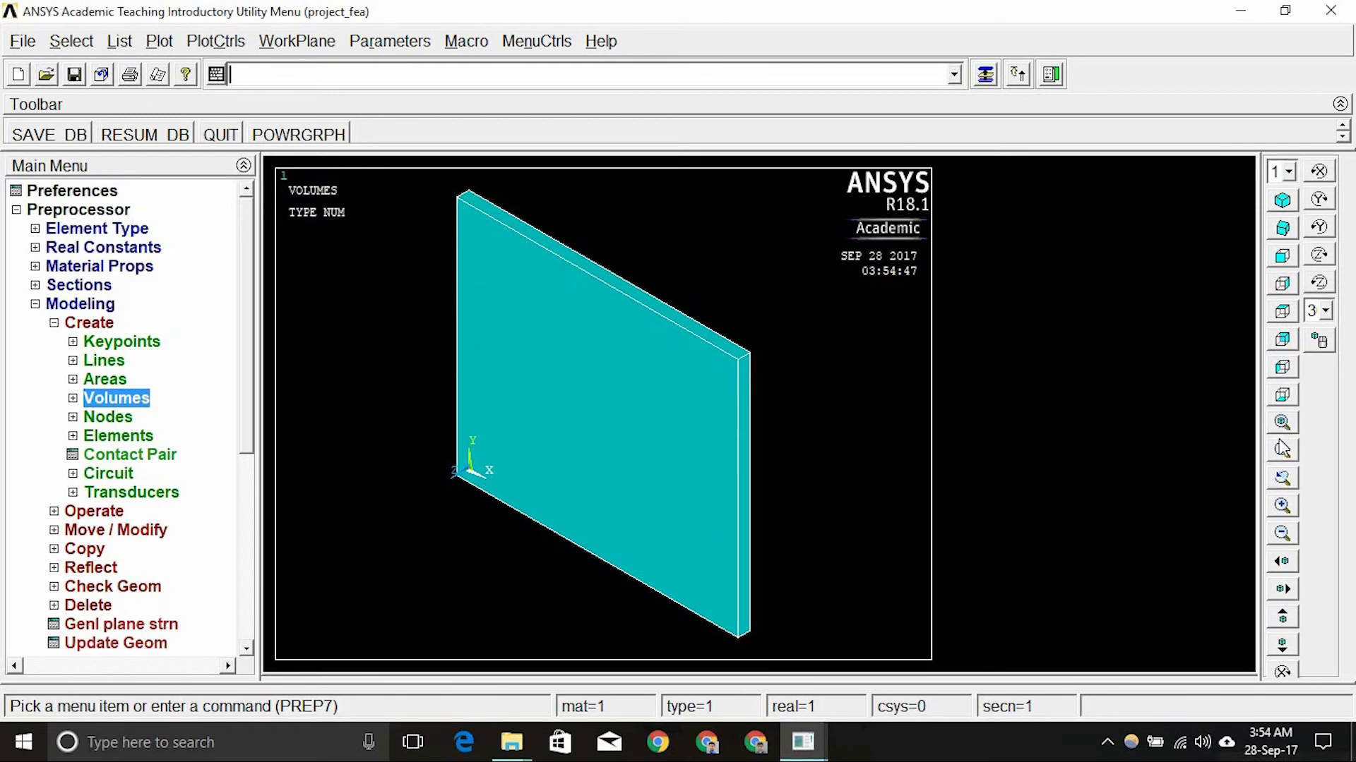
{"action": "left_click", "coordinate": [1282, 506]}
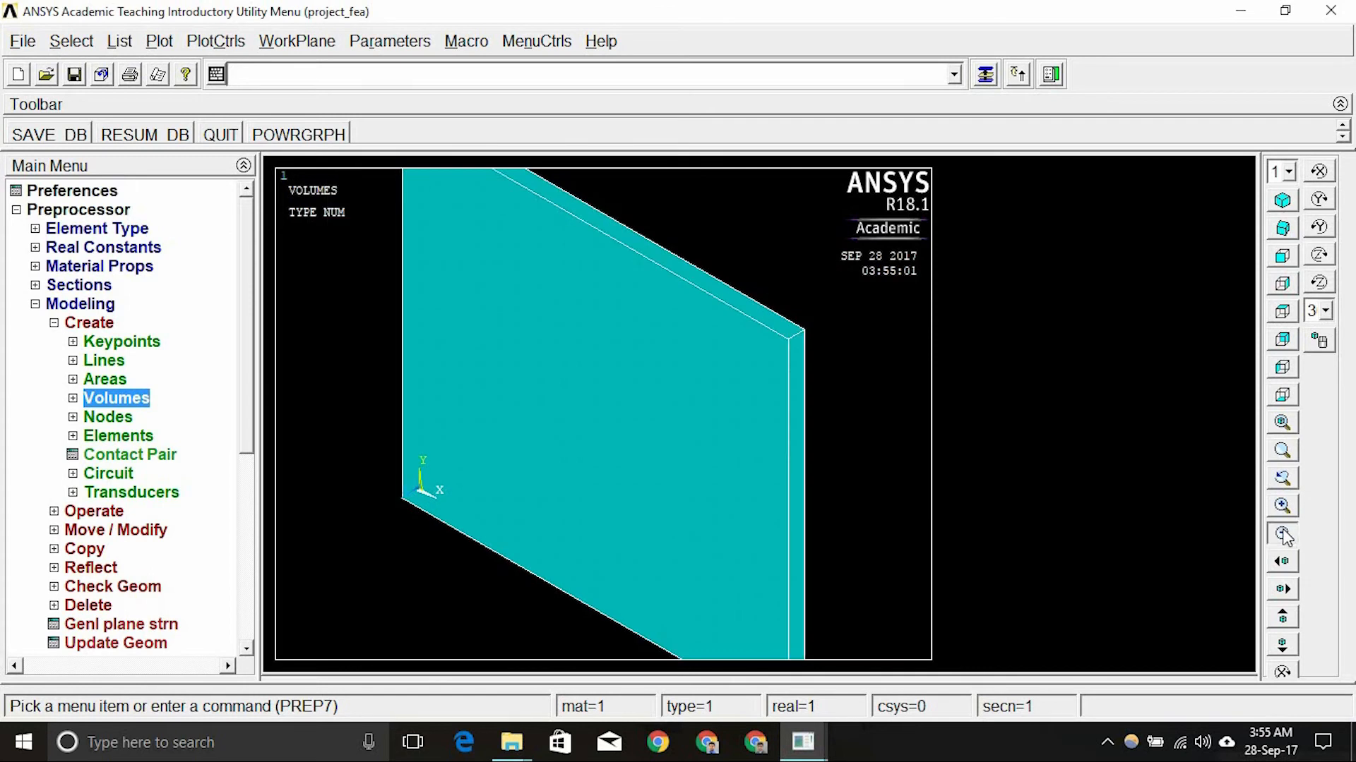
{"action": "left_click", "coordinate": [1283, 535]}
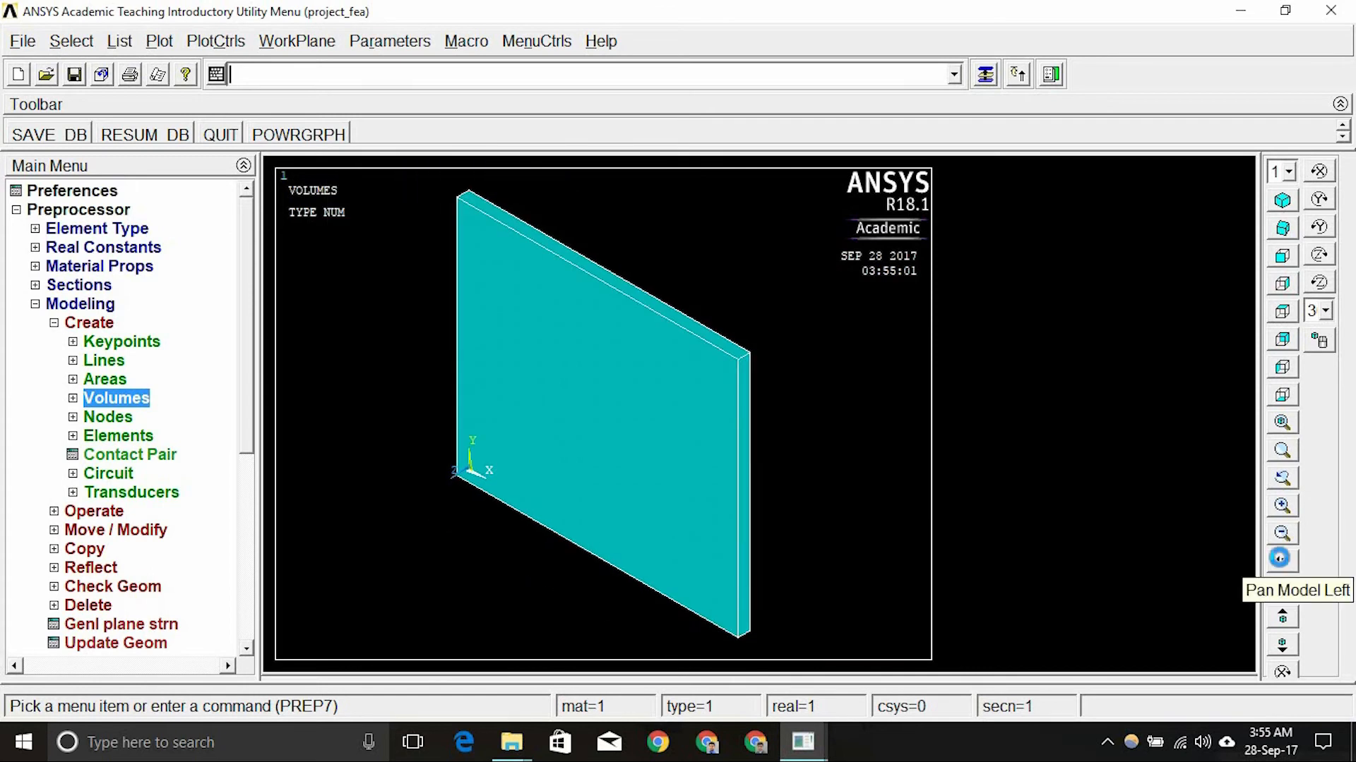
{"action": "left_click", "coordinate": [1282, 563]}
{"action": "left_click", "coordinate": [1283, 589]}
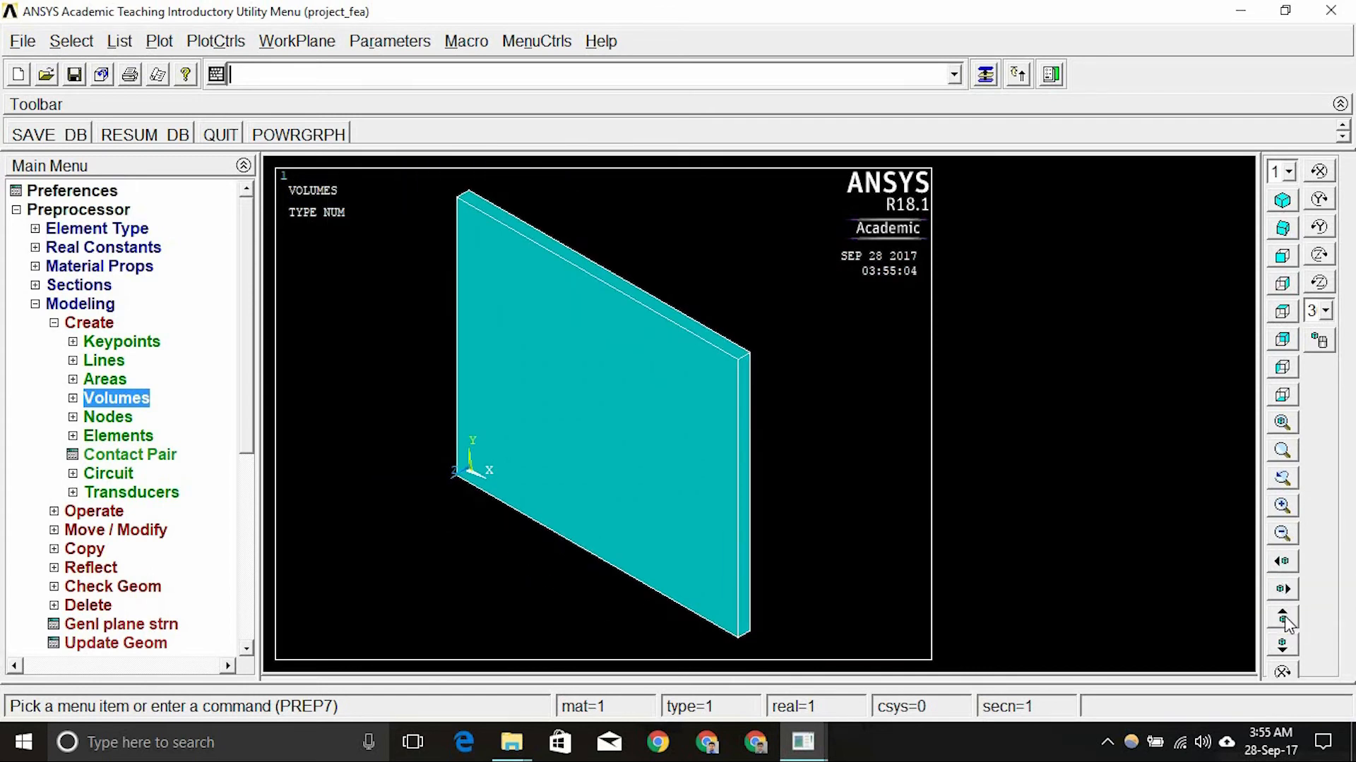
{"action": "left_click", "coordinate": [1282, 618]}
{"action": "left_click", "coordinate": [1282, 645]}
{"action": "left_click", "coordinate": [23, 42]}
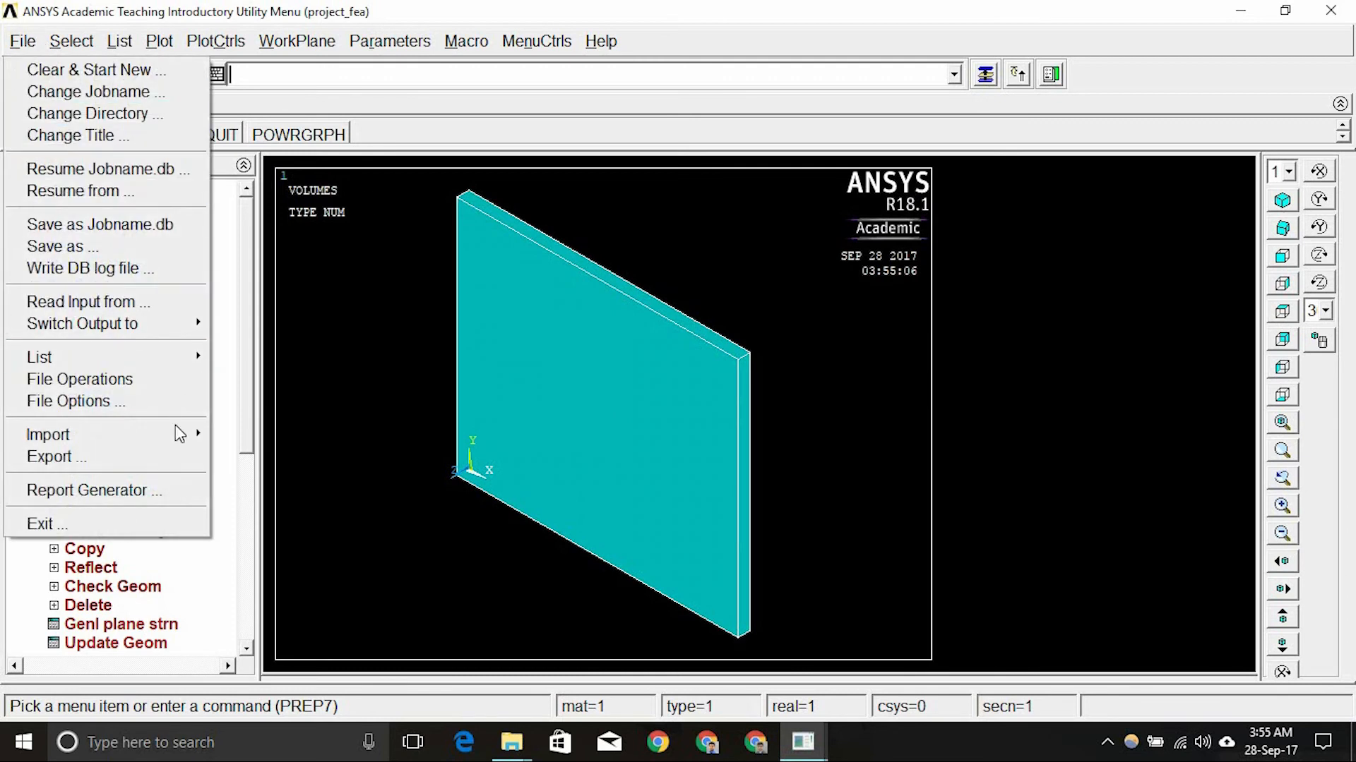
{"action": "mouse_move", "coordinate": [177, 429]}
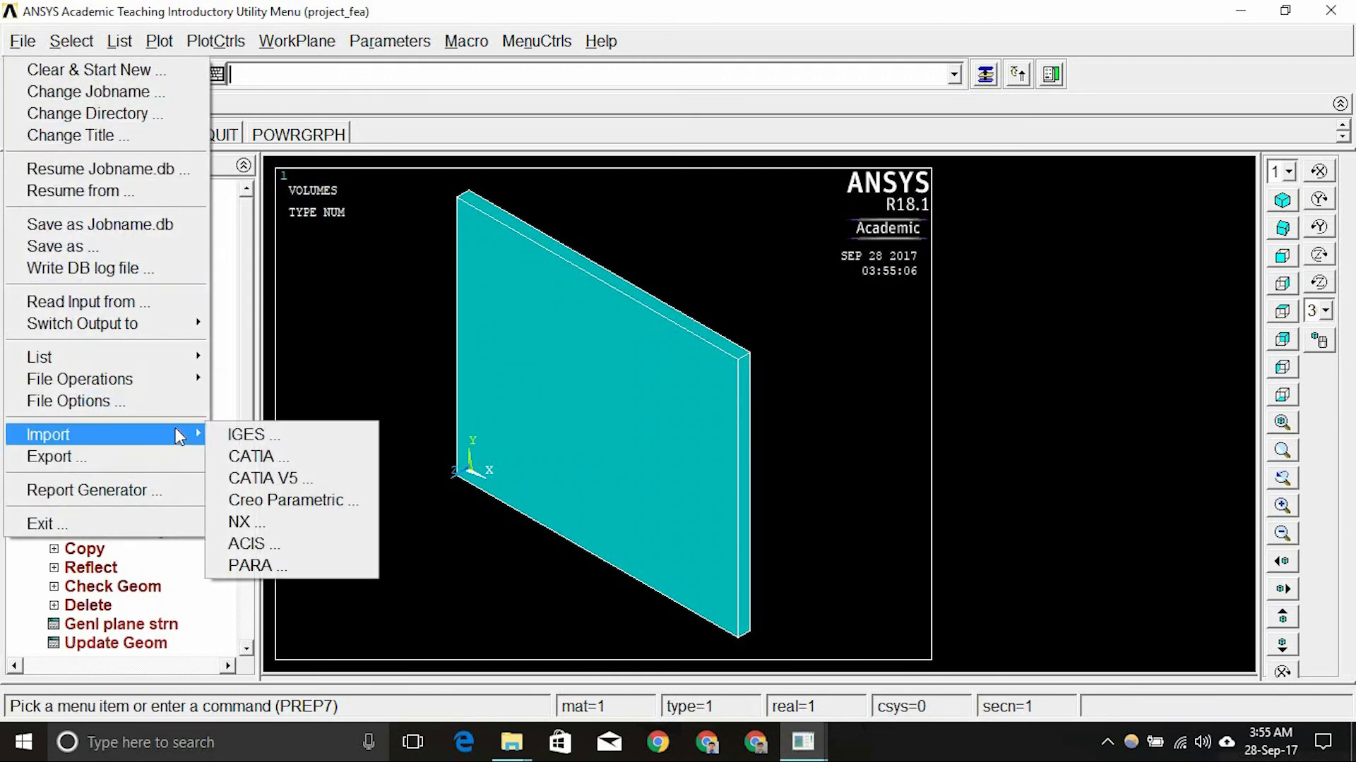
{"action": "left_click", "coordinate": [289, 480]}
{"action": "key", "text": "Escape"}
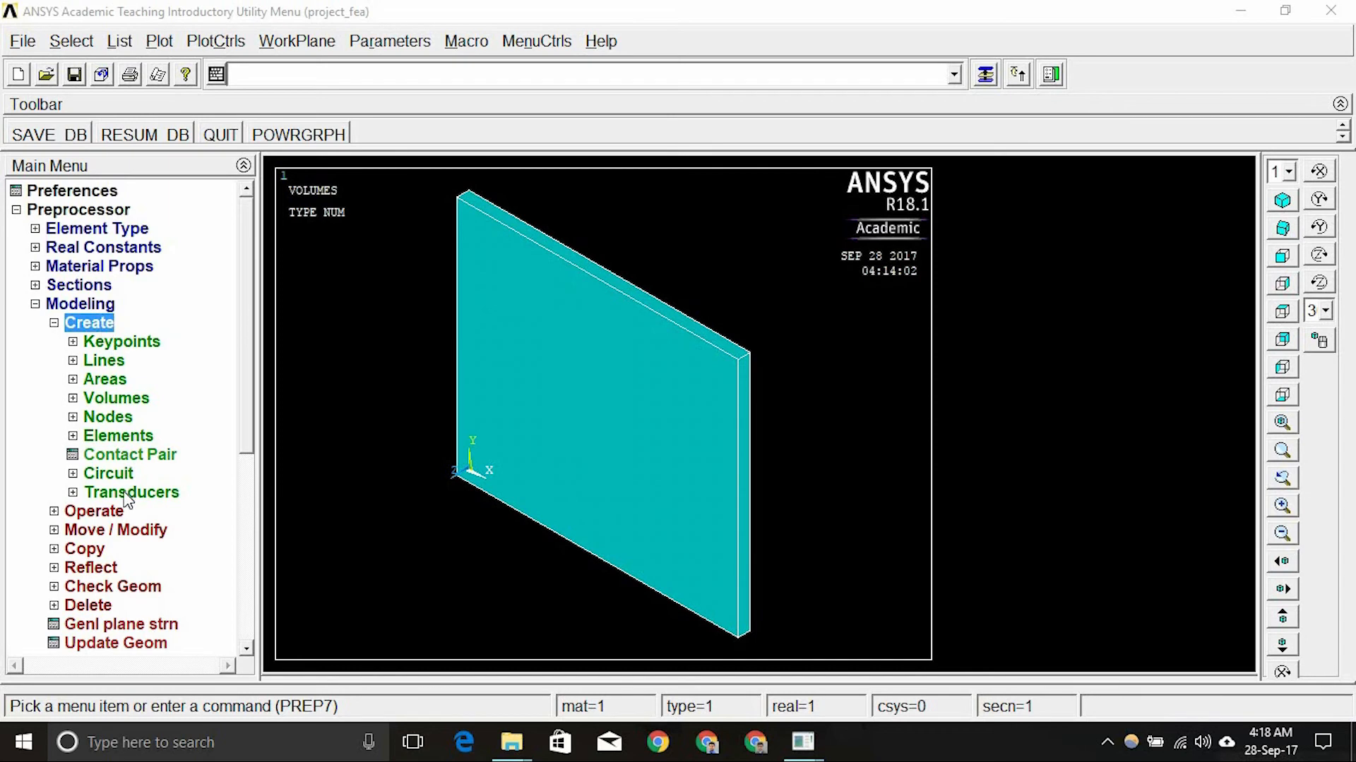
{"action": "left_click", "coordinate": [93, 511]}
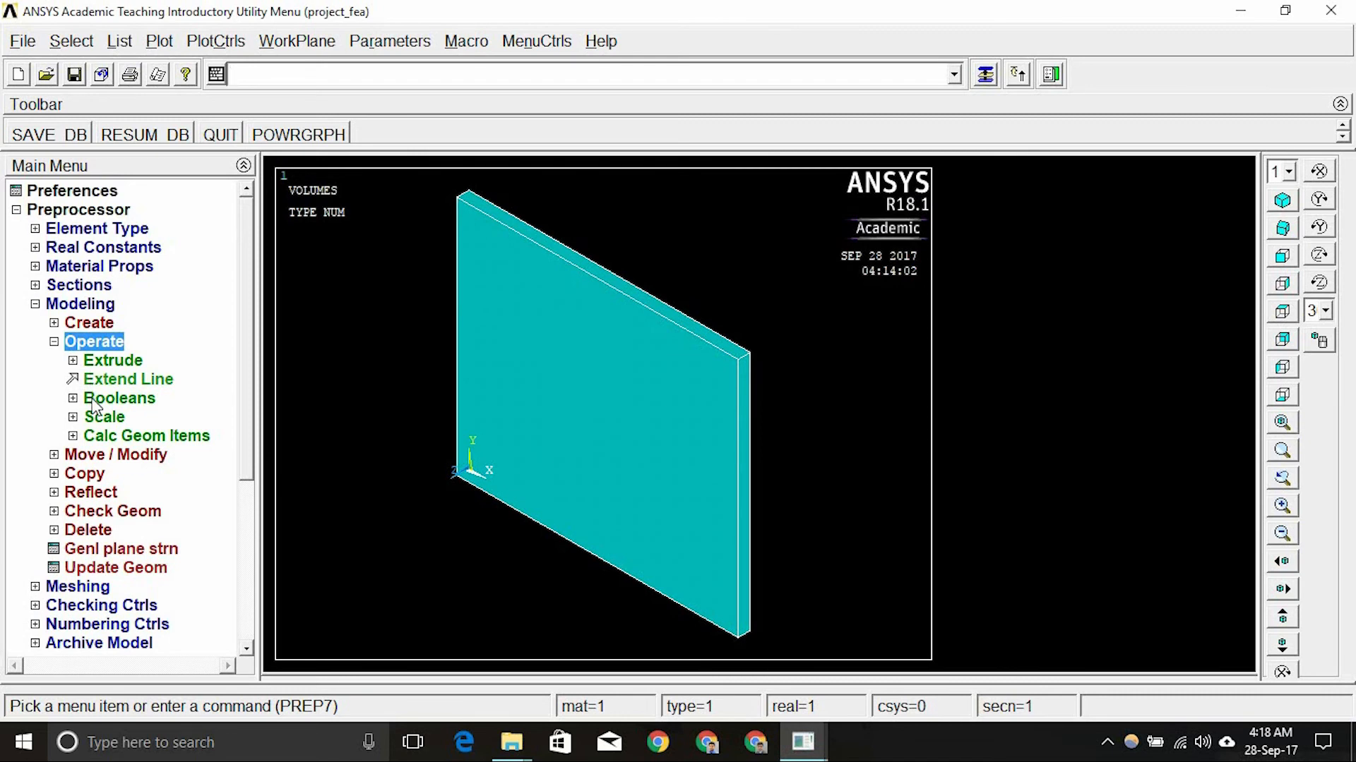
{"action": "left_click", "coordinate": [94, 399]}
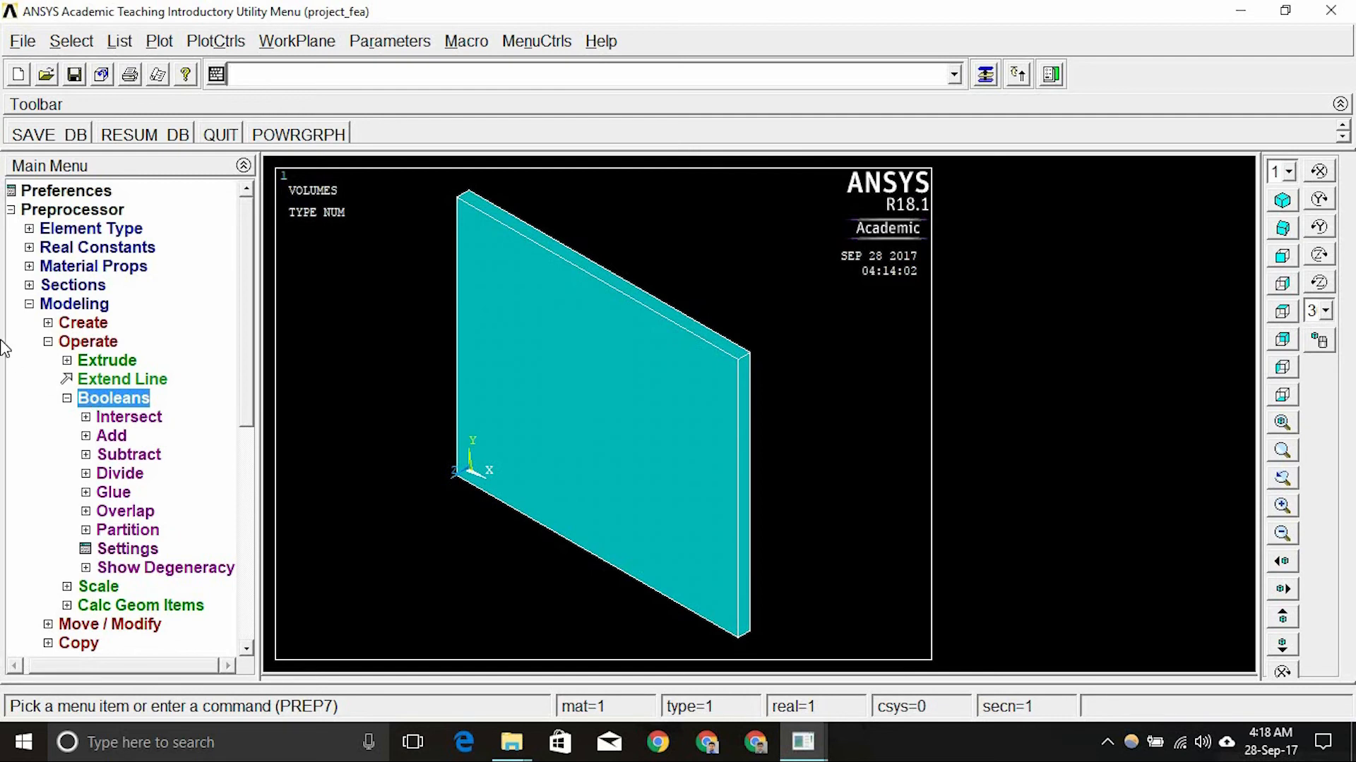
{"action": "left_click", "coordinate": [53, 344]}
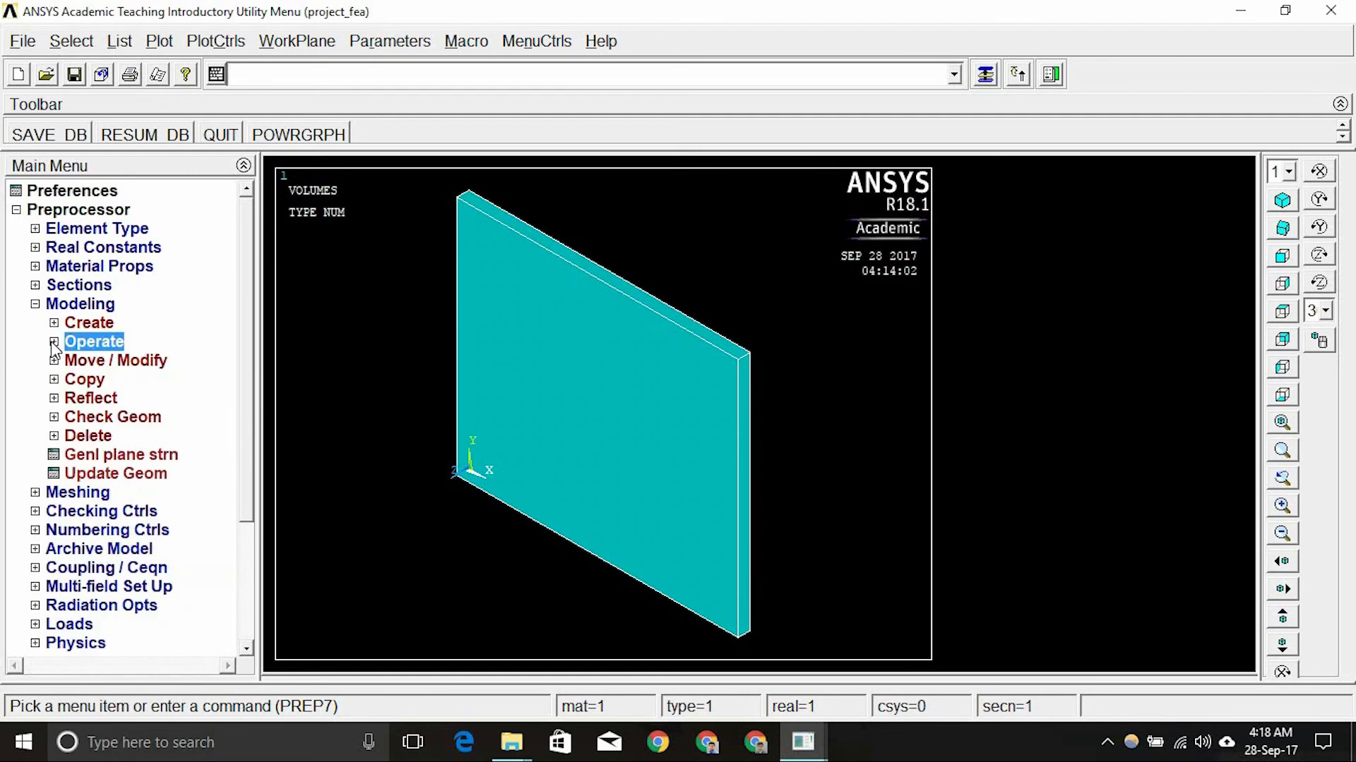
Start the Delete Volumes Only command, pick the block, and unpick it again.
{"action": "left_click", "coordinate": [71, 439]}
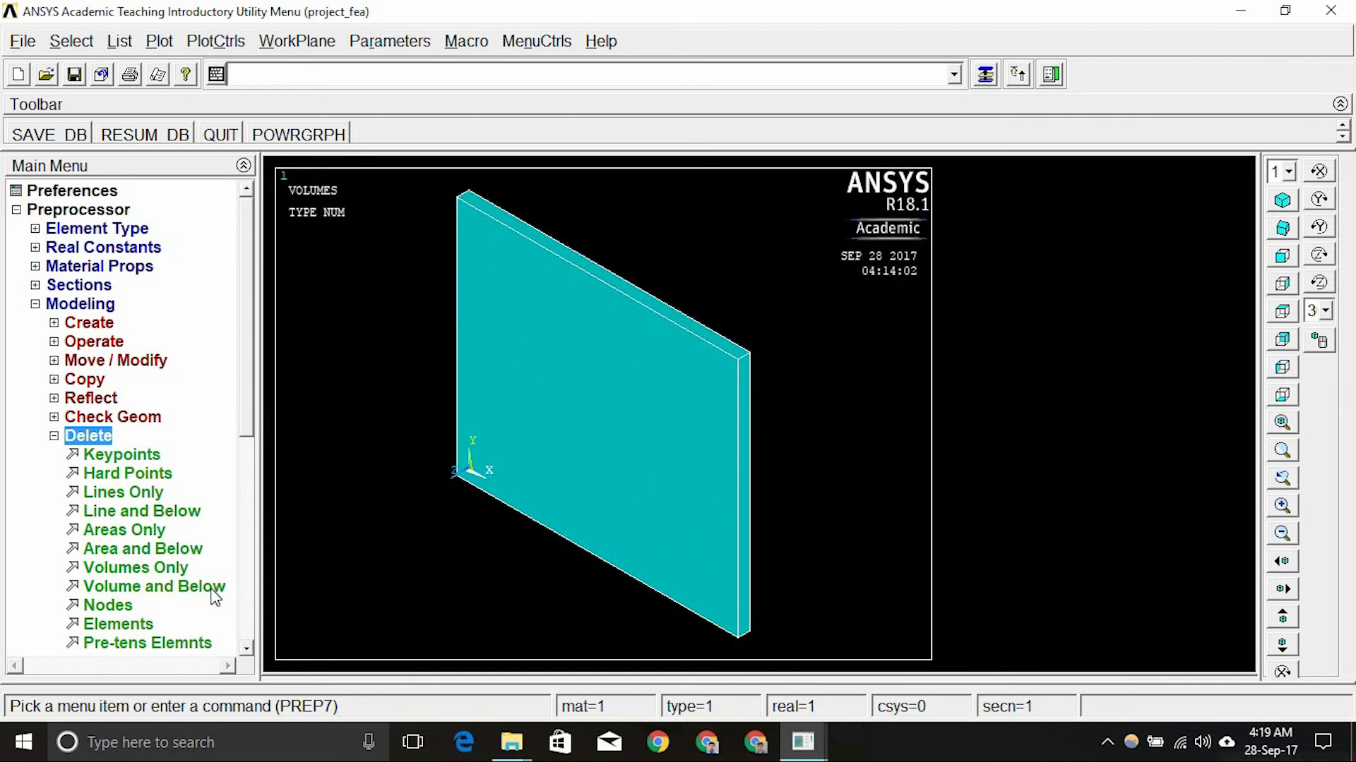
{"action": "left_click", "coordinate": [170, 569]}
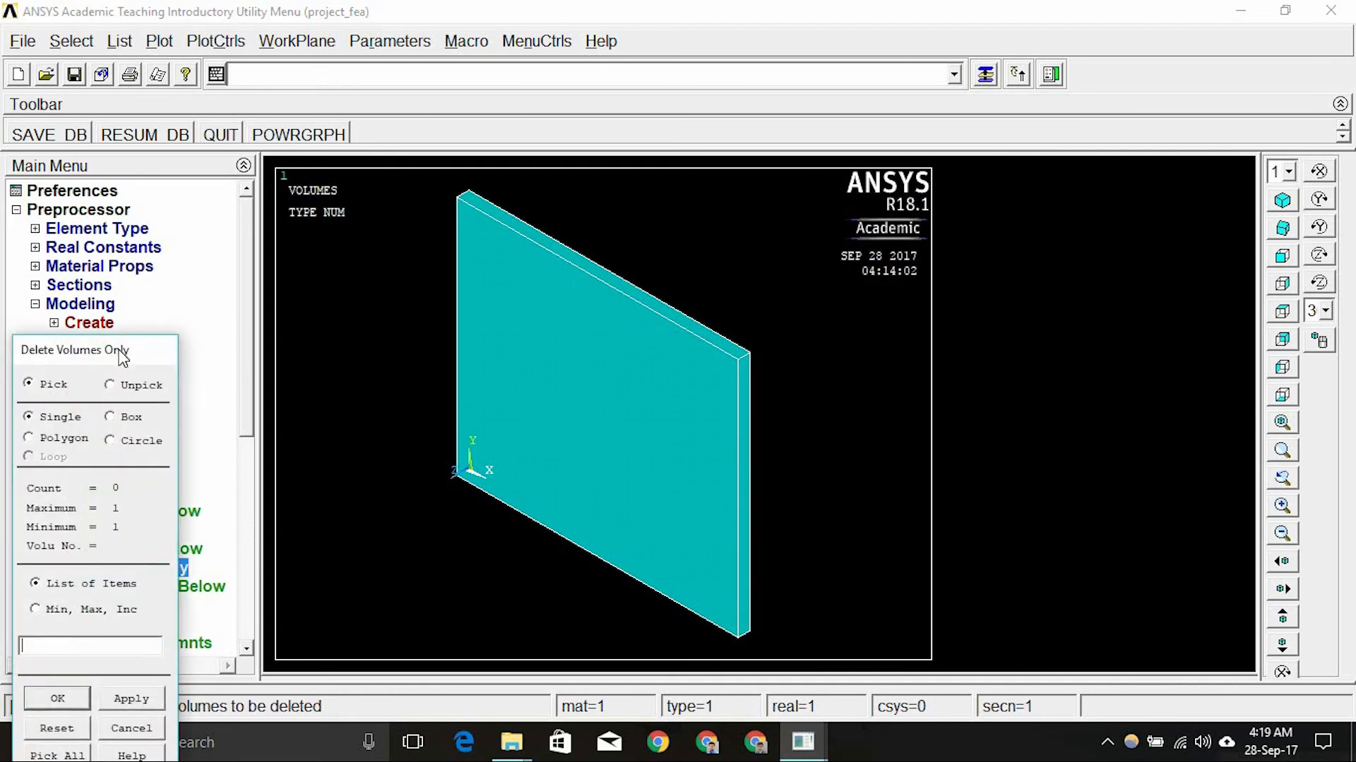
{"action": "left_click_drag", "start_coordinate": [117, 353], "coordinate": [137, 266]}
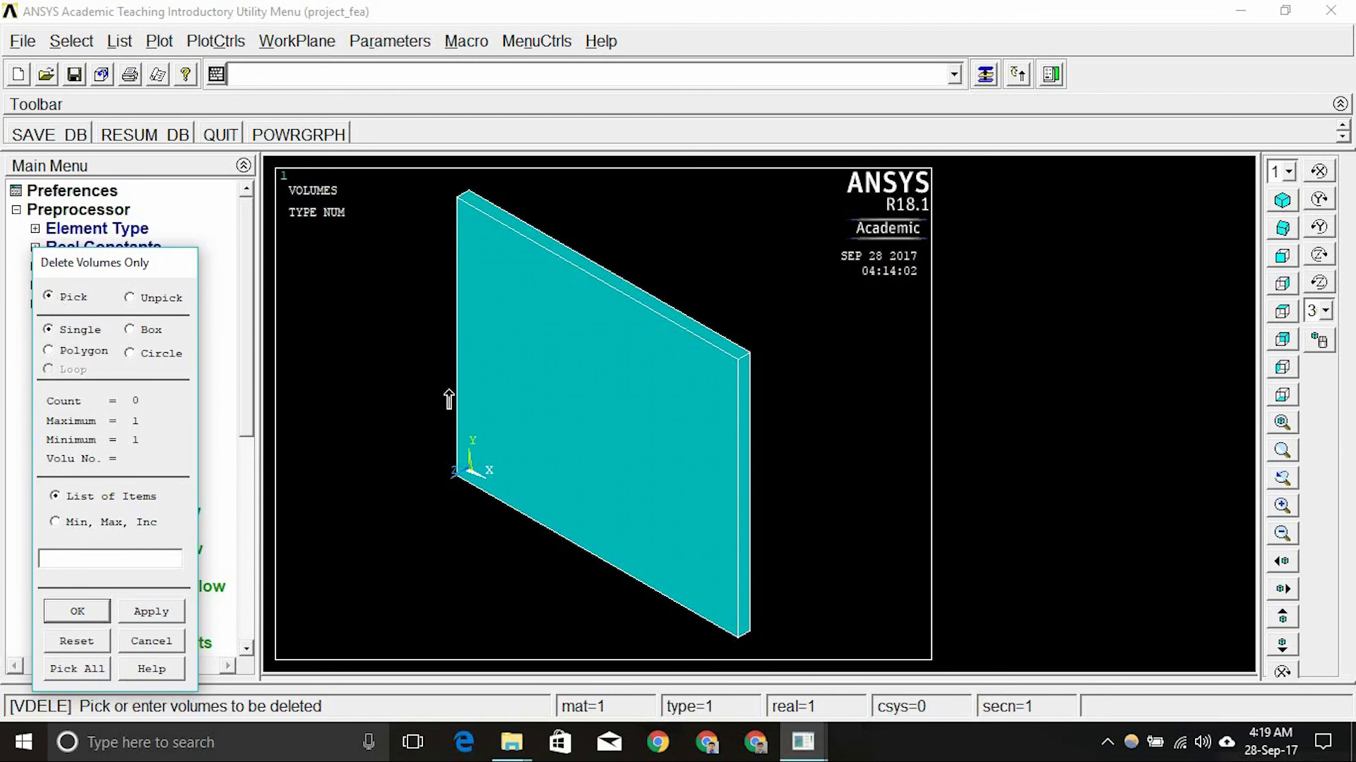
{"action": "left_click", "coordinate": [576, 403]}
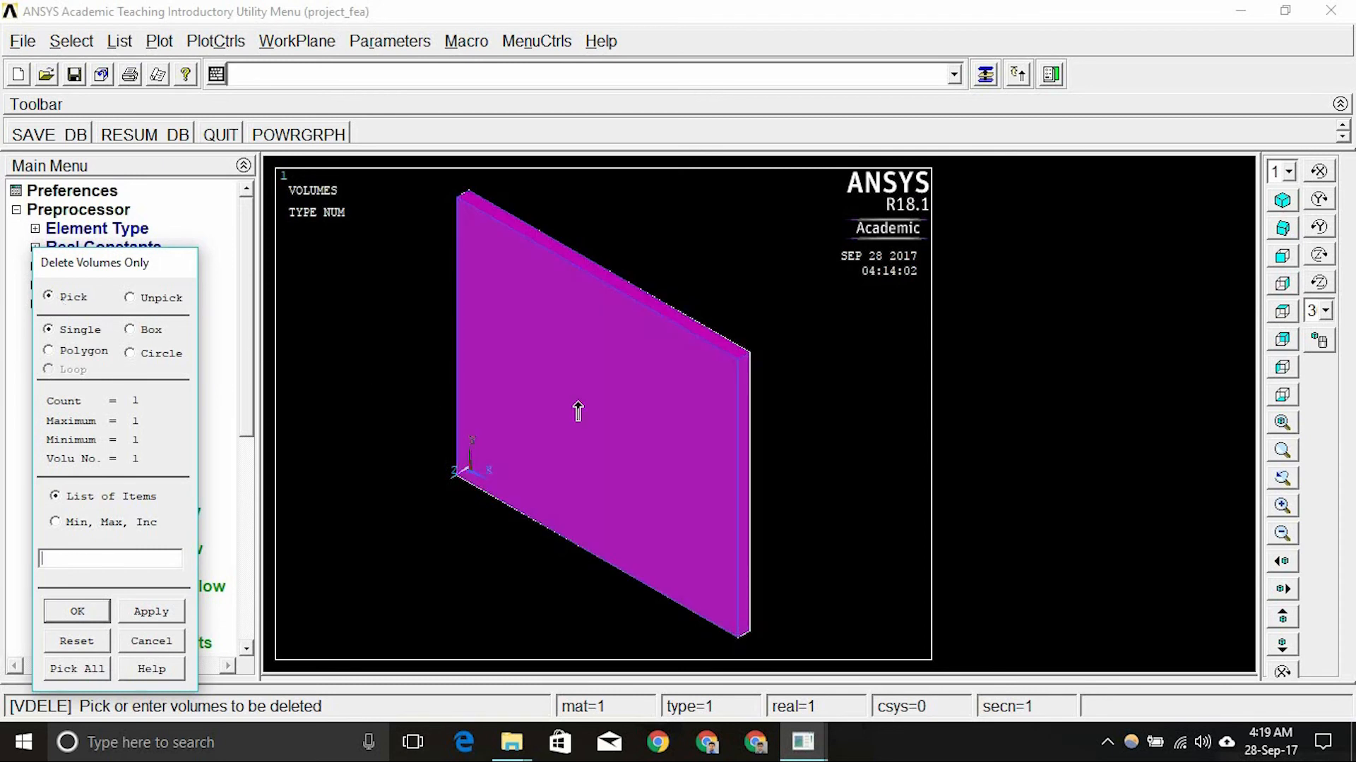
{"action": "left_click", "coordinate": [138, 298]}
{"action": "left_click", "coordinate": [534, 340]}
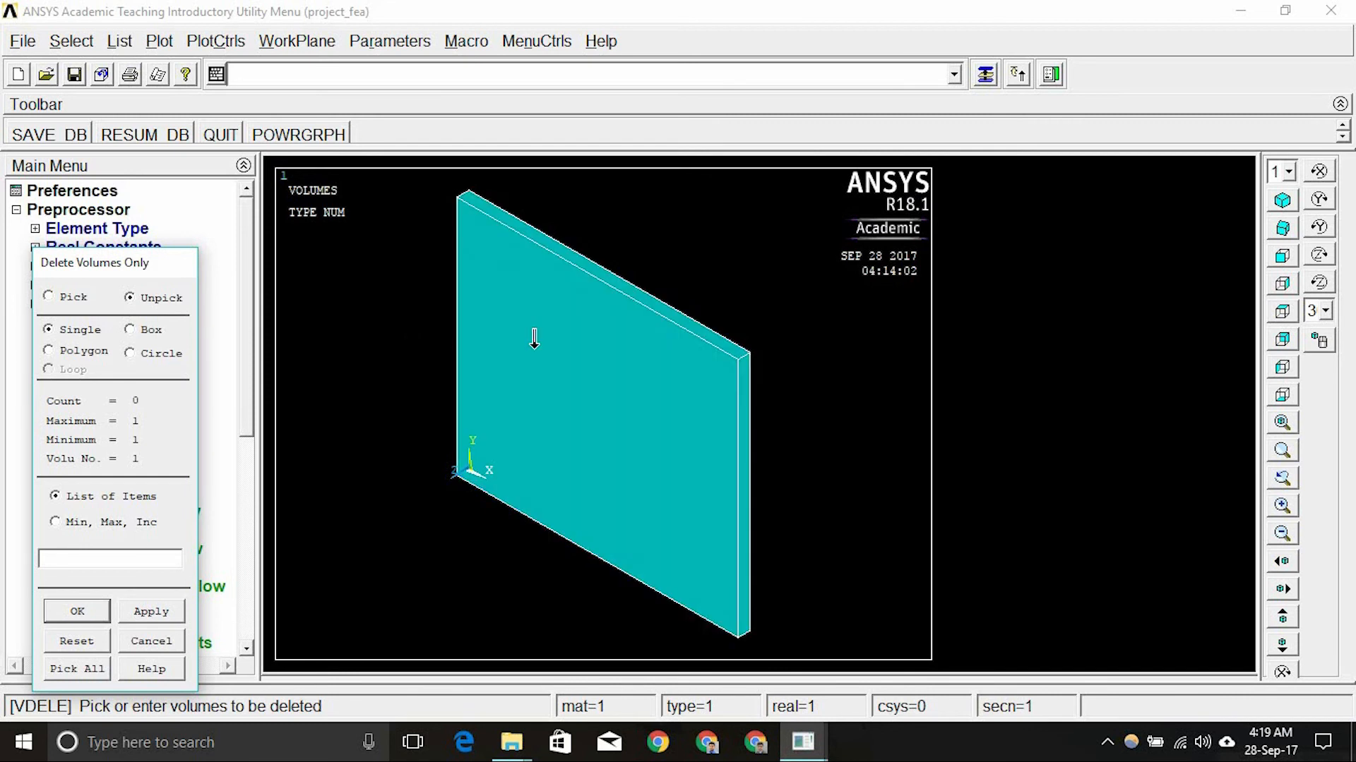
Switch back from unpicking to picking and select the block as the volume to delete.
{"action": "right_click", "coordinate": [335, 402]}
{"action": "right_click", "coordinate": [340, 344]}
{"action": "right_click", "coordinate": [341, 344]}
{"action": "right_click", "coordinate": [340, 343]}
{"action": "right_click", "coordinate": [341, 343]}
{"action": "left_click", "coordinate": [523, 382]}
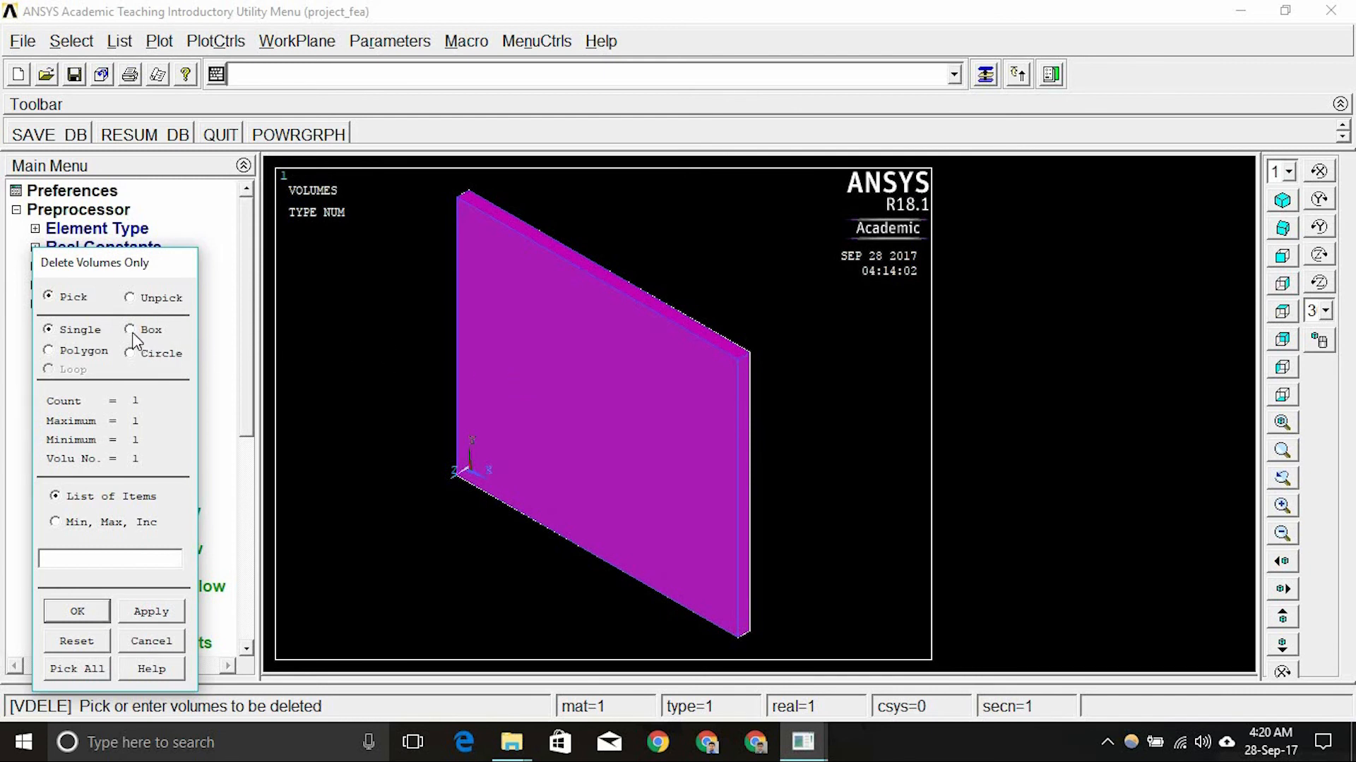
Try box selection and polygon selection across part of the block.
{"action": "left_click_drag", "start_coordinate": [382, 322], "coordinate": [552, 646]}
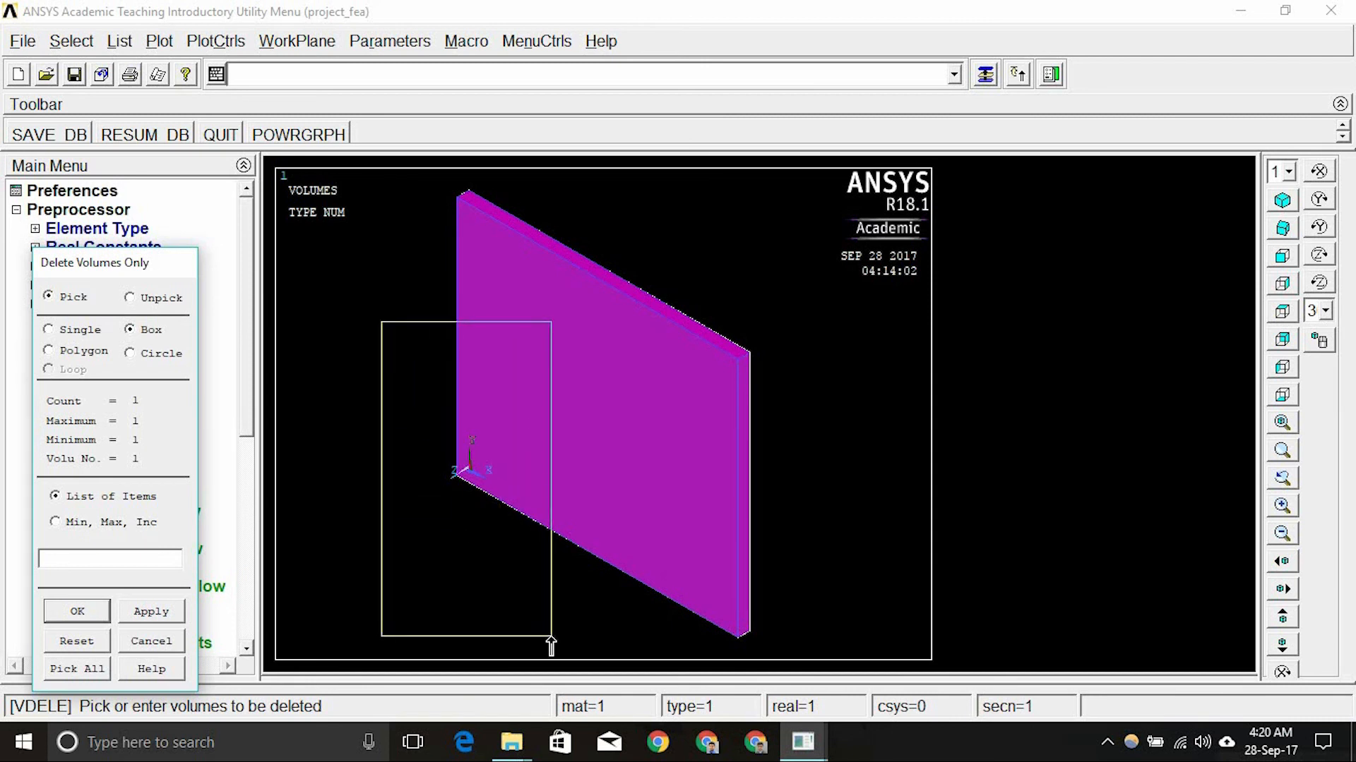
{"action": "left_click_drag", "start_coordinate": [551, 638], "coordinate": [552, 638]}
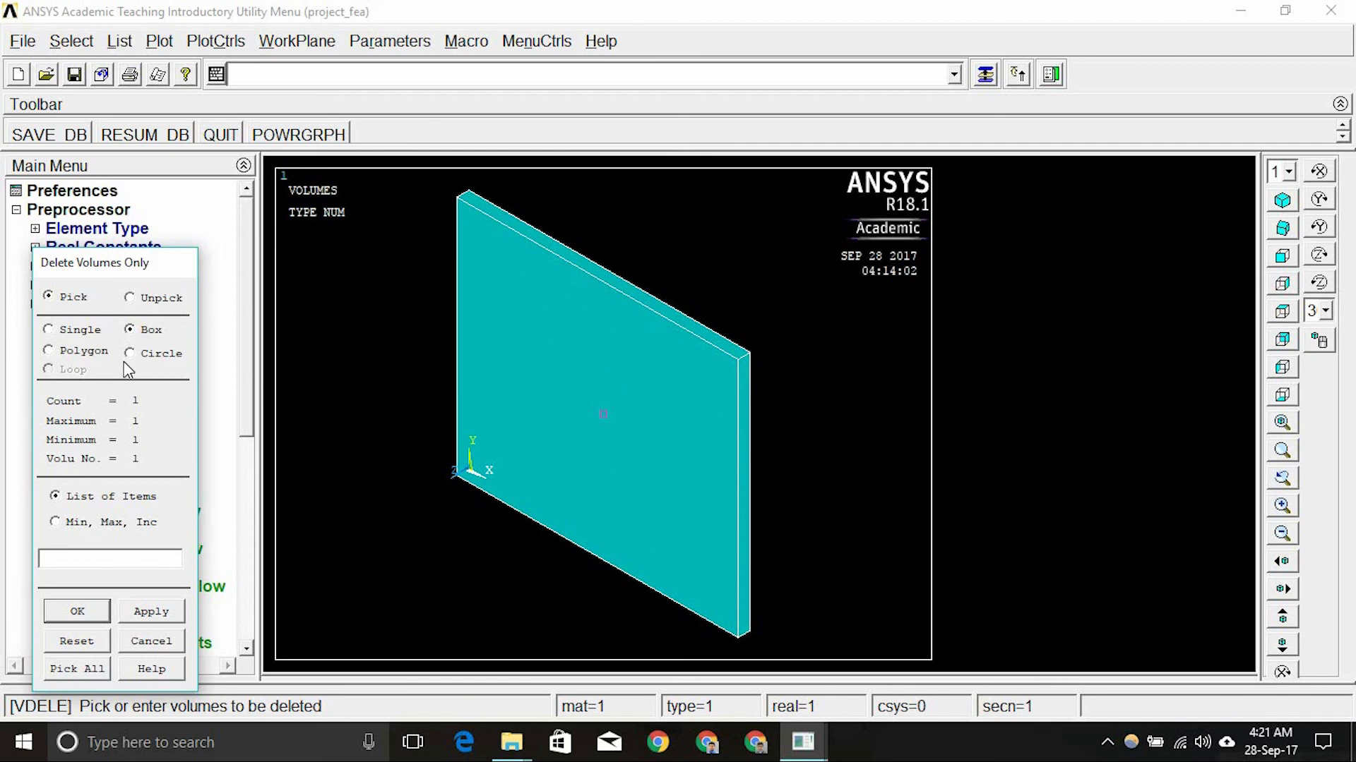
{"action": "left_click", "coordinate": [88, 354]}
{"action": "left_click", "coordinate": [329, 338]}
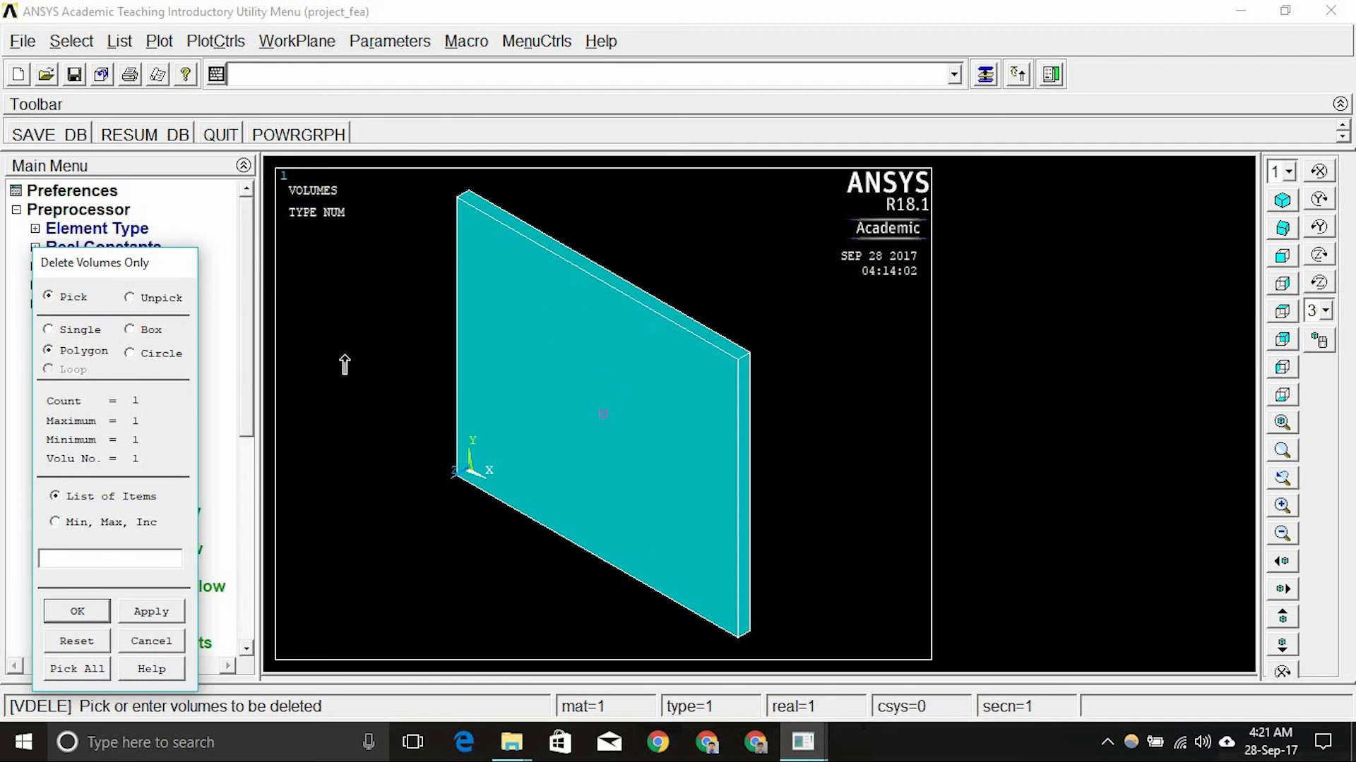
{"action": "left_click", "coordinate": [437, 531]}
{"action": "left_click", "coordinate": [583, 347]}
{"action": "left_click", "coordinate": [328, 341]}
Try circle selection on the block, return to single picking, and delete the selected volume only.
{"action": "left_click", "coordinate": [129, 353]}
{"action": "left_click_drag", "start_coordinate": [529, 517], "coordinate": [677, 399]}
{"action": "left_click", "coordinate": [48, 330]}
{"action": "left_click", "coordinate": [78, 610]}
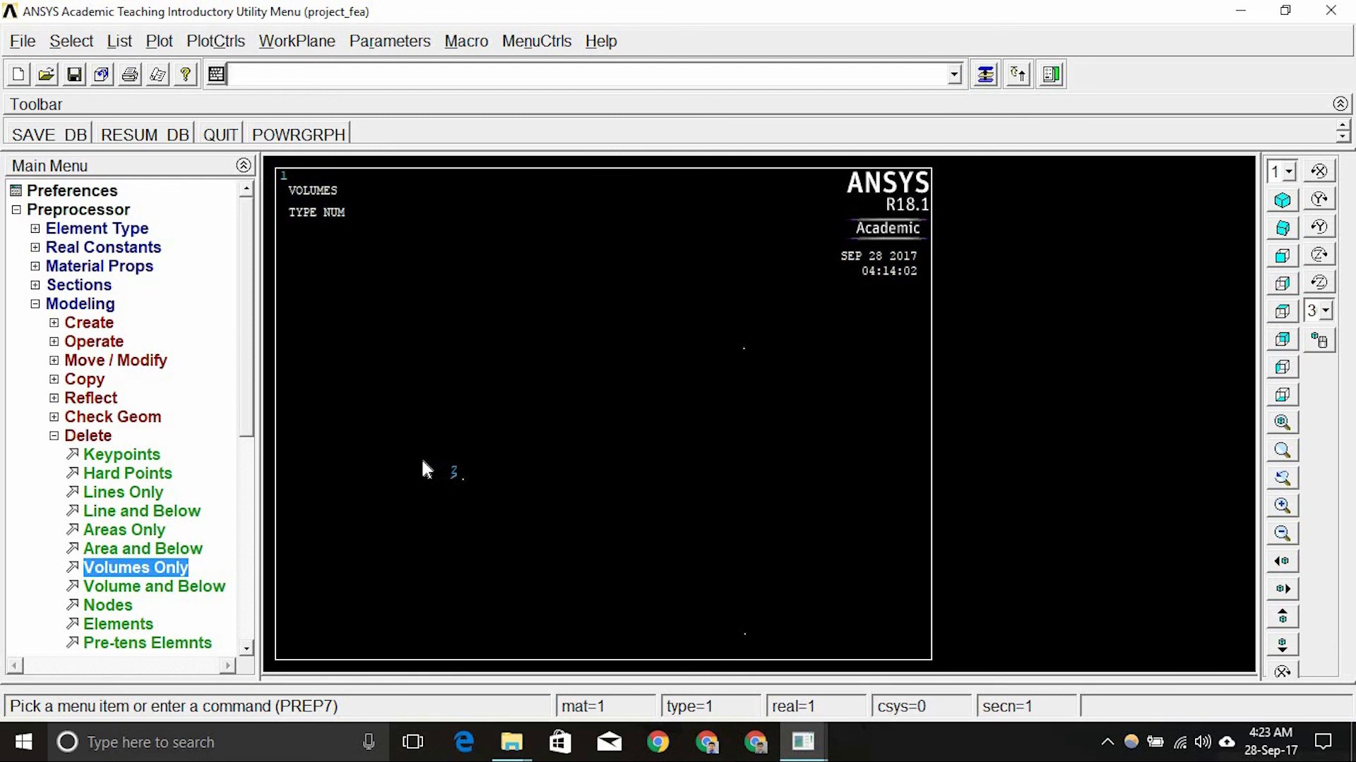
Plot the model's lines, areas and volumes in turn, and finish by plotting the areas again.
{"action": "left_click", "coordinate": [160, 41]}
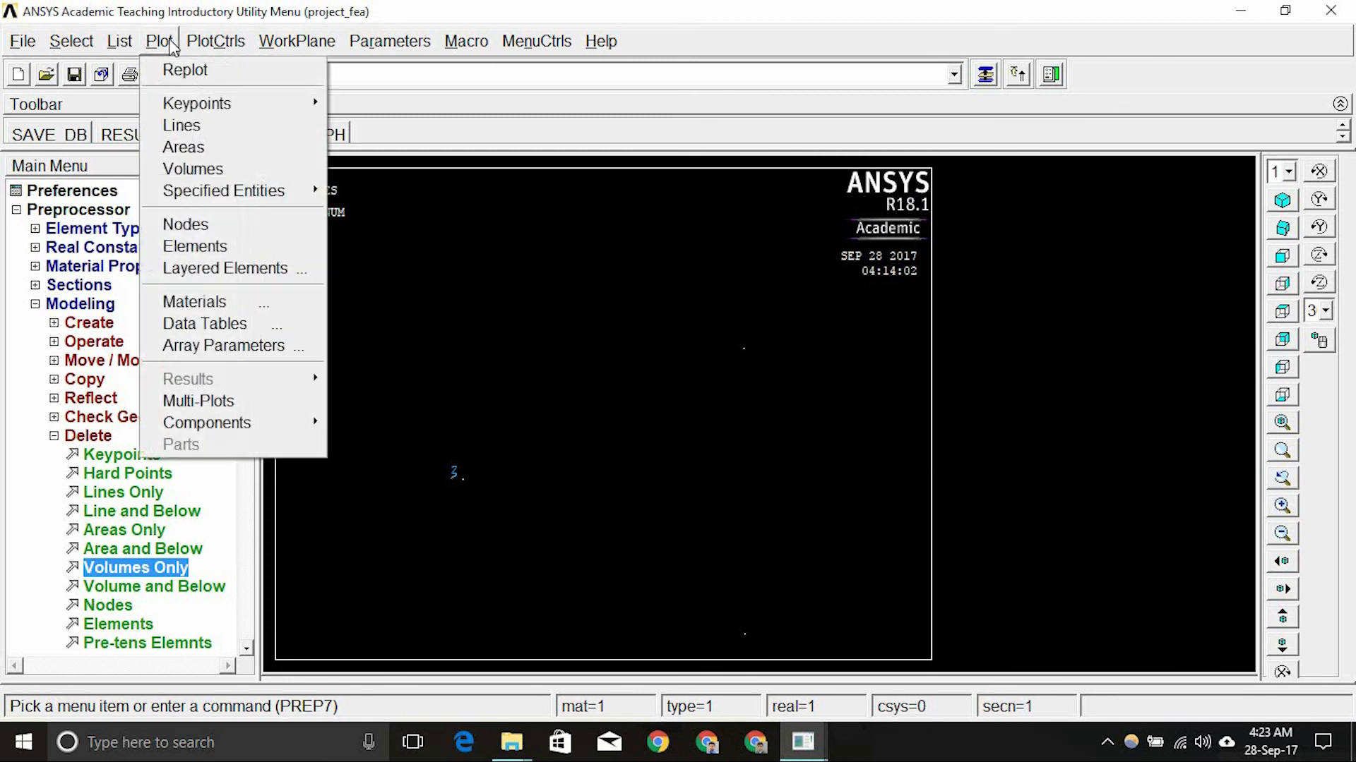
{"action": "left_click", "coordinate": [185, 128]}
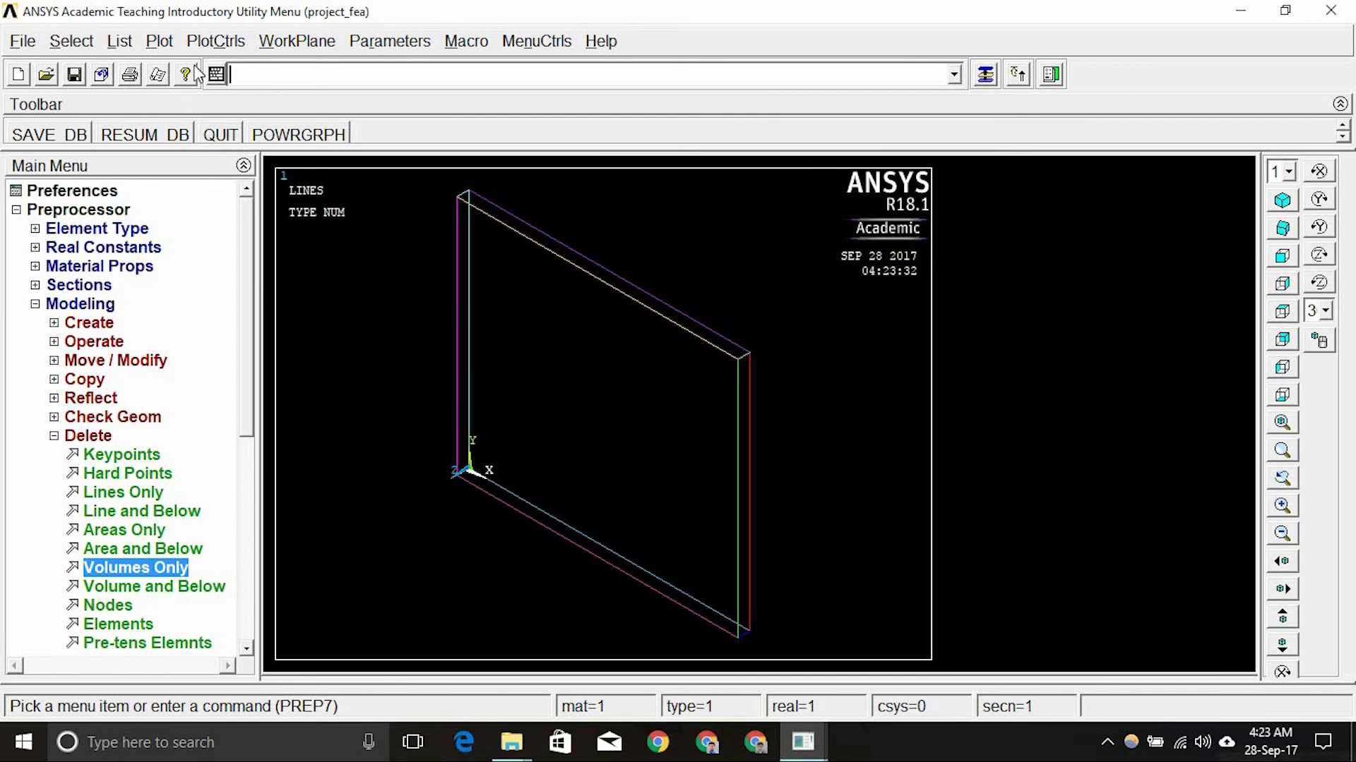
{"action": "left_click", "coordinate": [161, 44]}
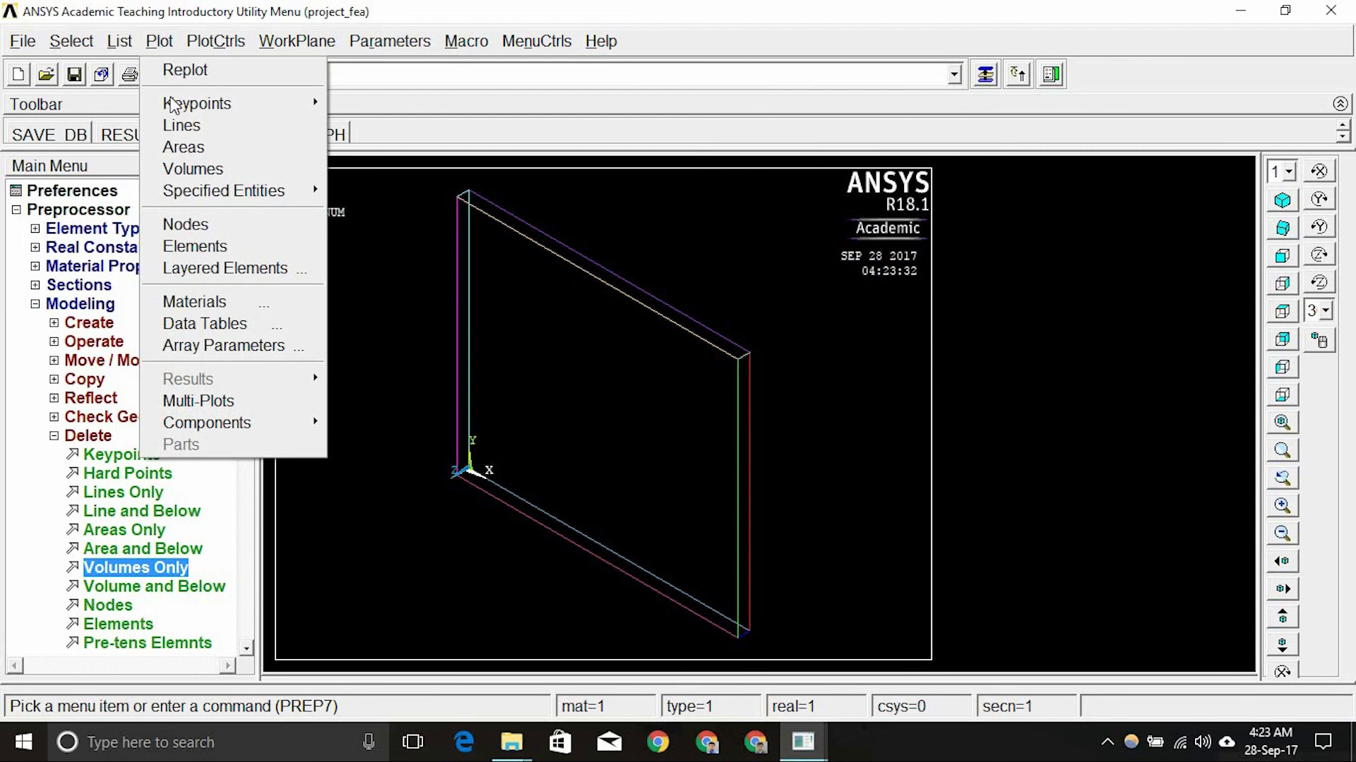
{"action": "left_click", "coordinate": [179, 151]}
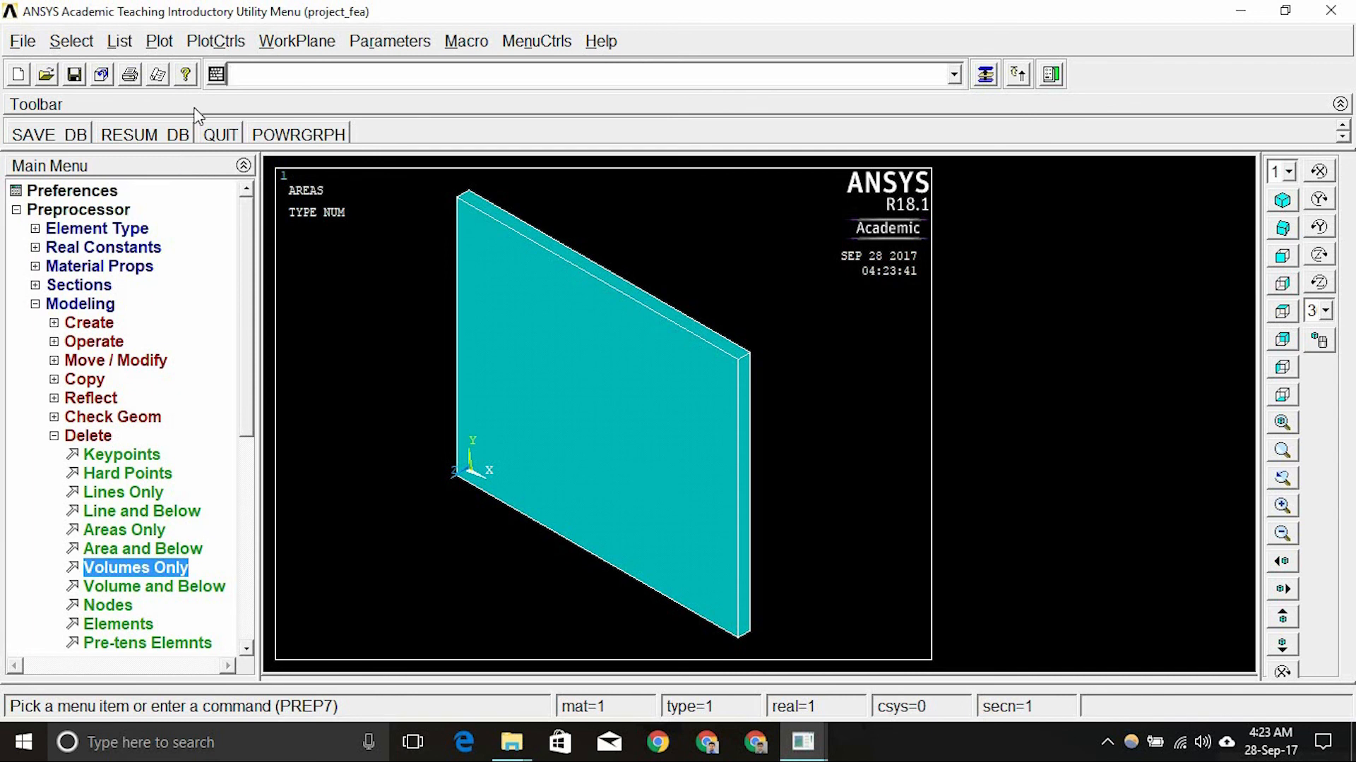
{"action": "key", "text": "alt+p"}
{"action": "left_click", "coordinate": [175, 162]}
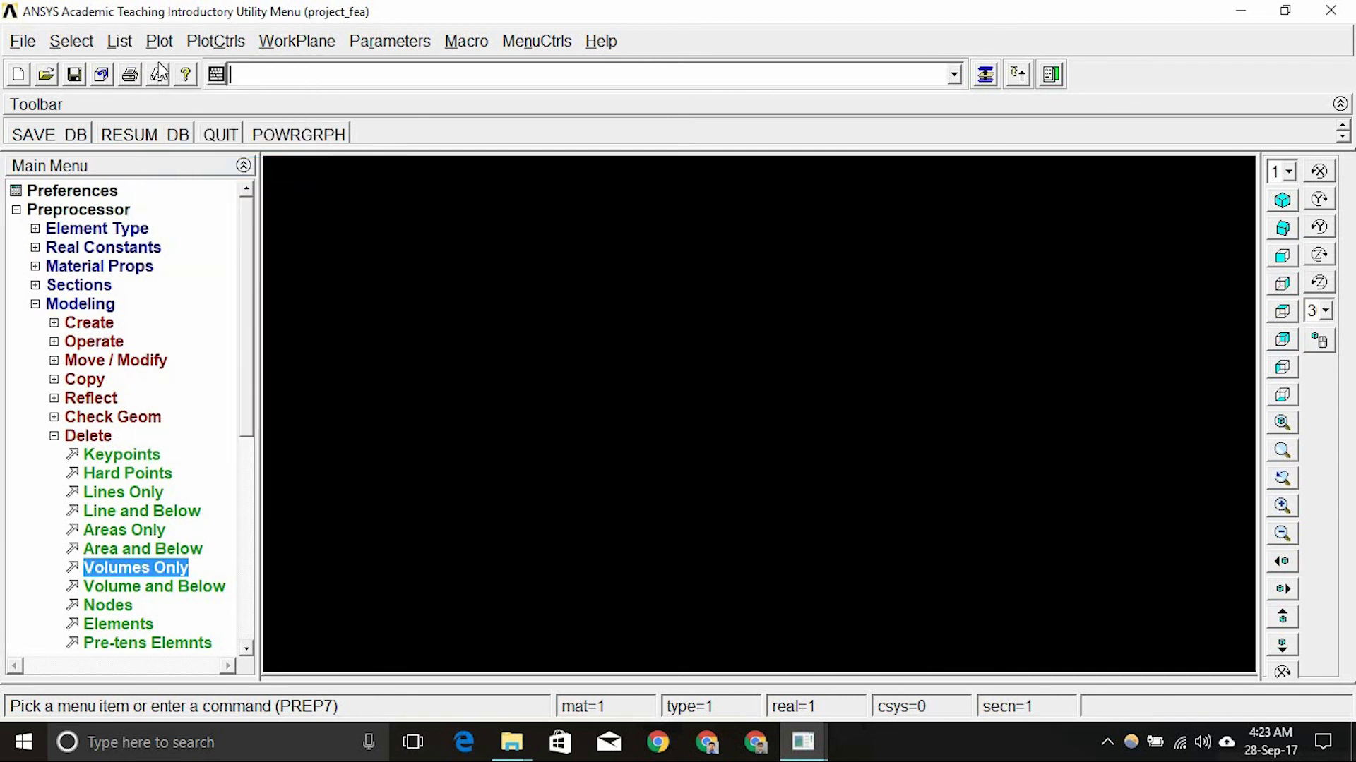
{"action": "left_click", "coordinate": [159, 41]}
{"action": "left_click", "coordinate": [182, 144]}
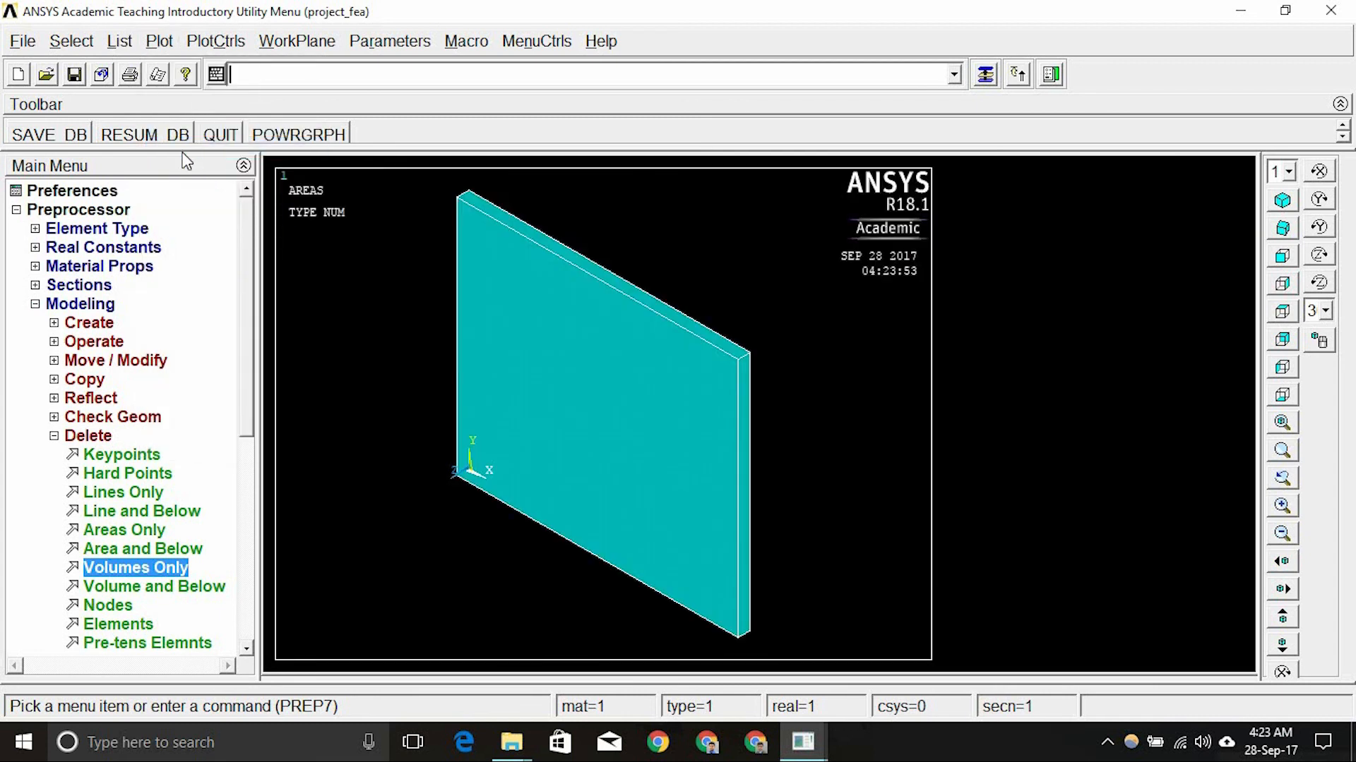